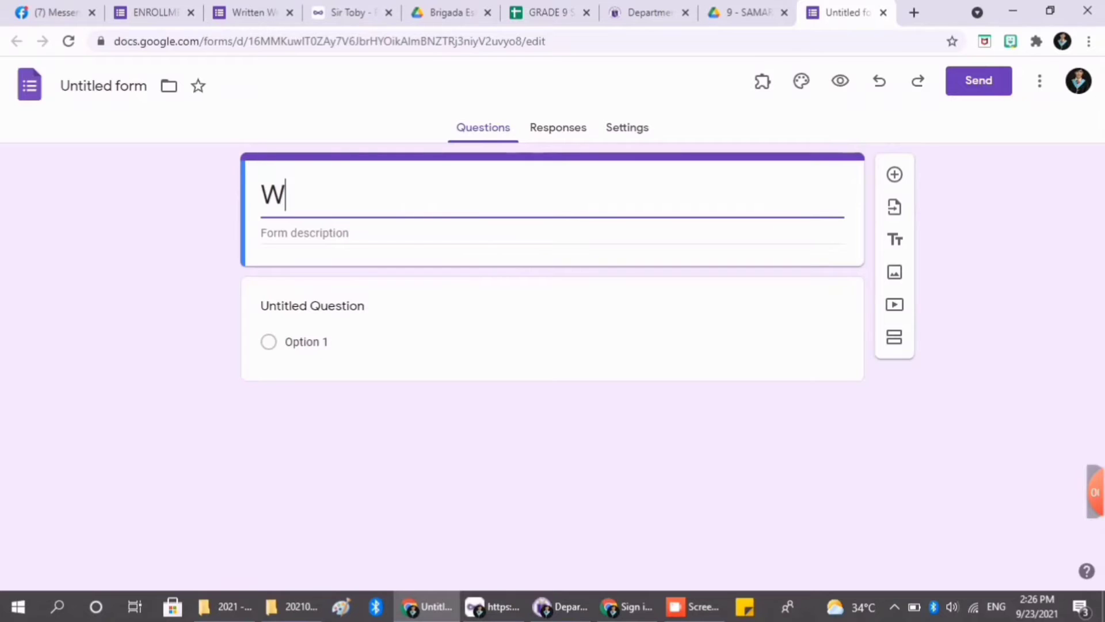
- Title the form "Written Work # 1" and make its first question a required short-answer field called Name
{"action": "type", "text": "k # 1"}
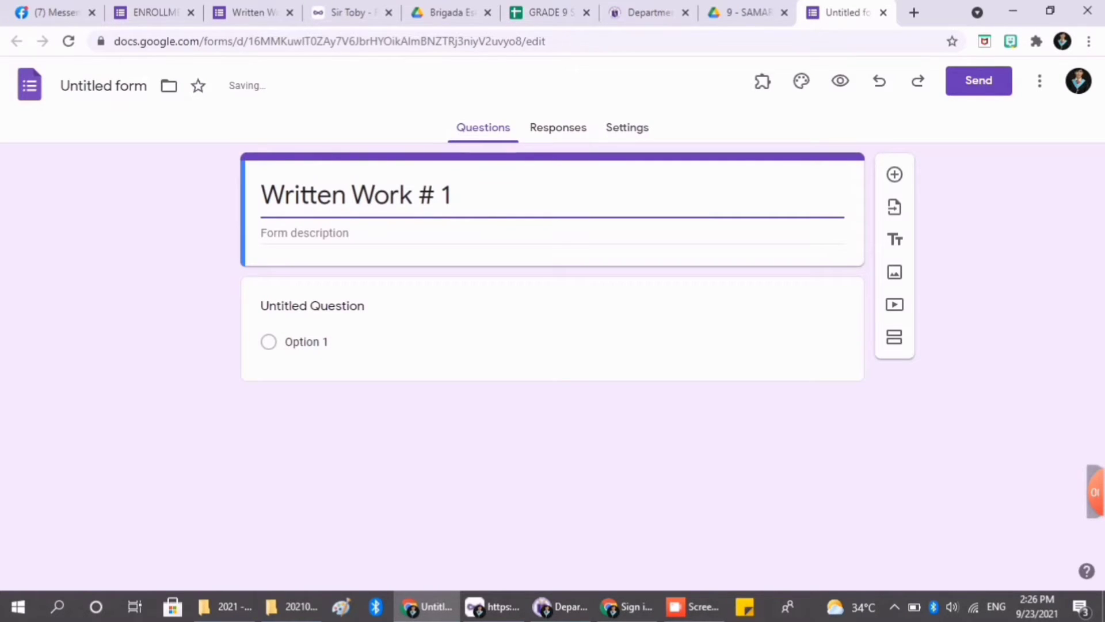
{"action": "left_click", "coordinate": [312, 306]}
{"action": "type", "text": "Name"}
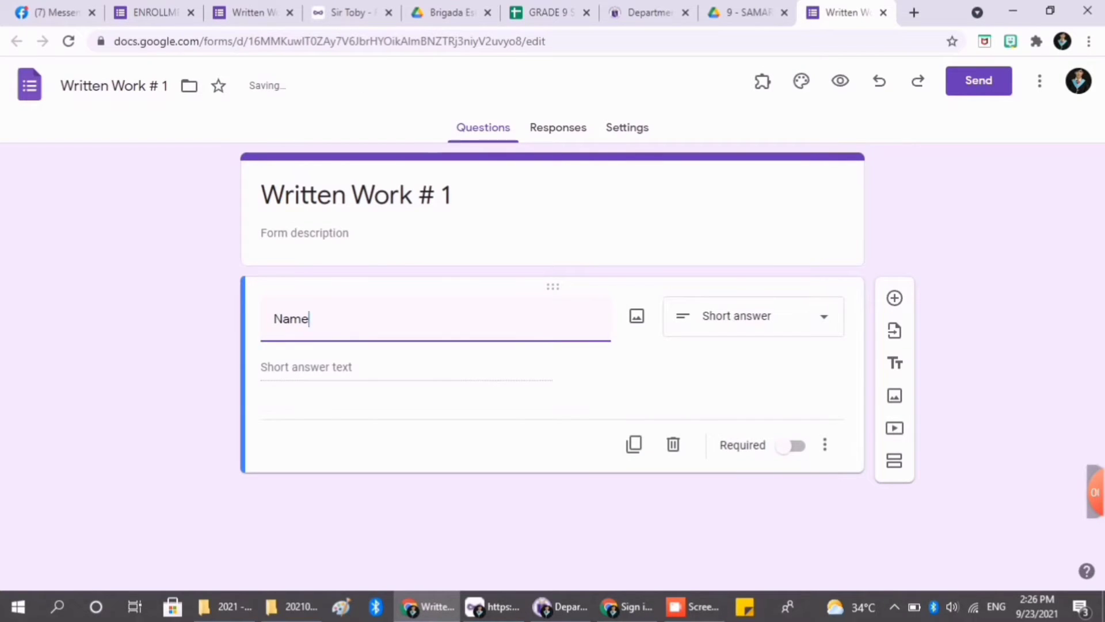
{"action": "left_click", "coordinate": [790, 446]}
- Add a required multiple-choice question called Section with Bohol as its first option
{"action": "left_click", "coordinate": [894, 297]}
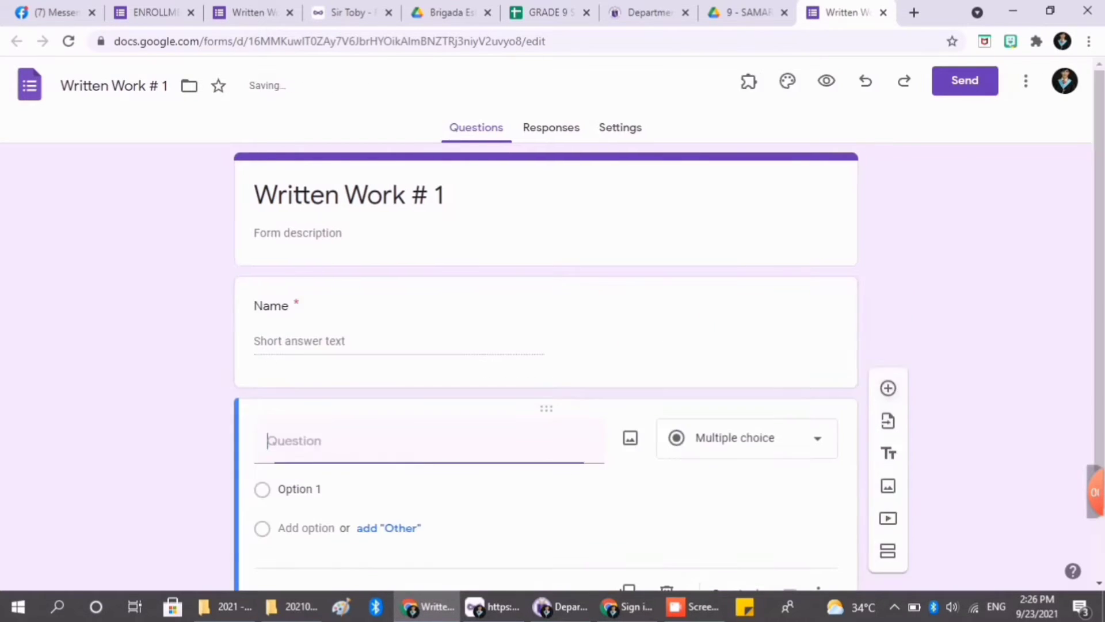
{"action": "type", "text": "Section"}
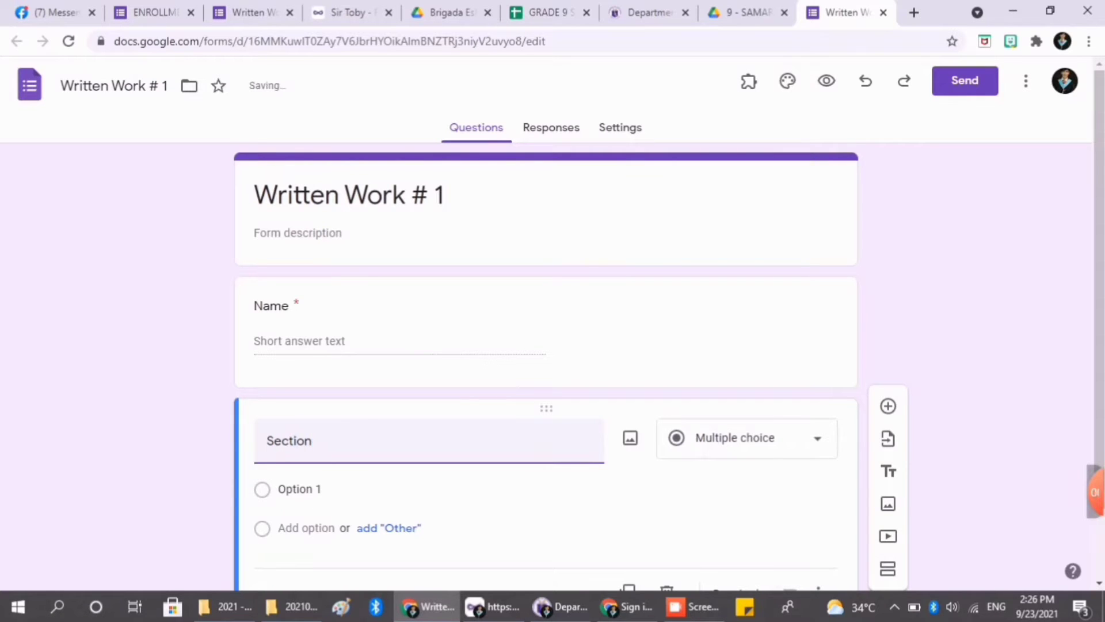
{"action": "left_click", "coordinate": [311, 407]}
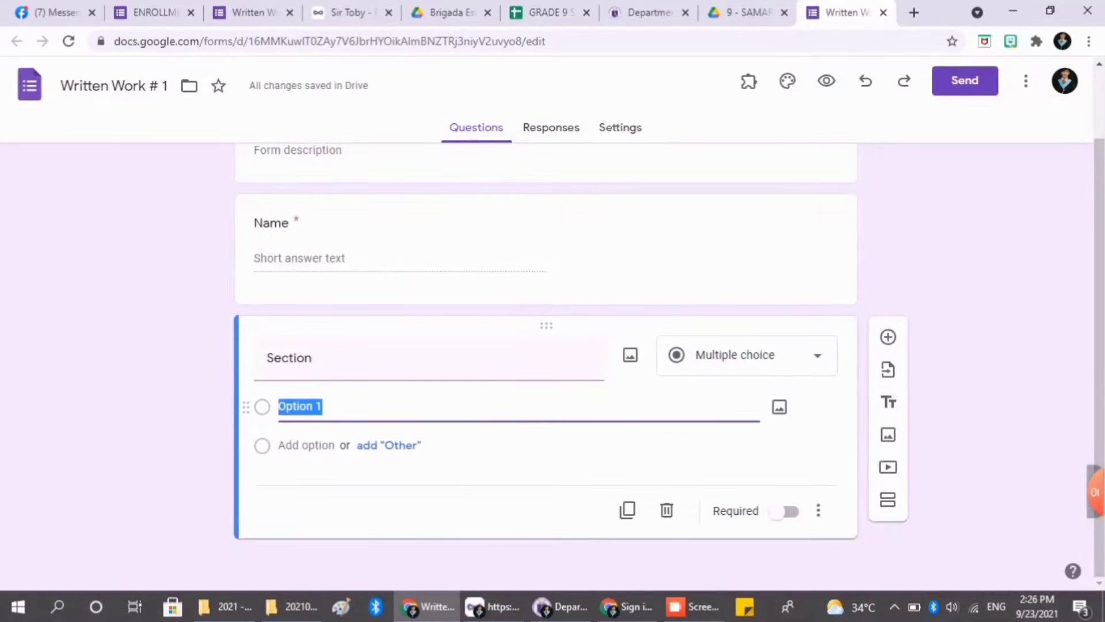
{"action": "type", "text": "Bohol"}
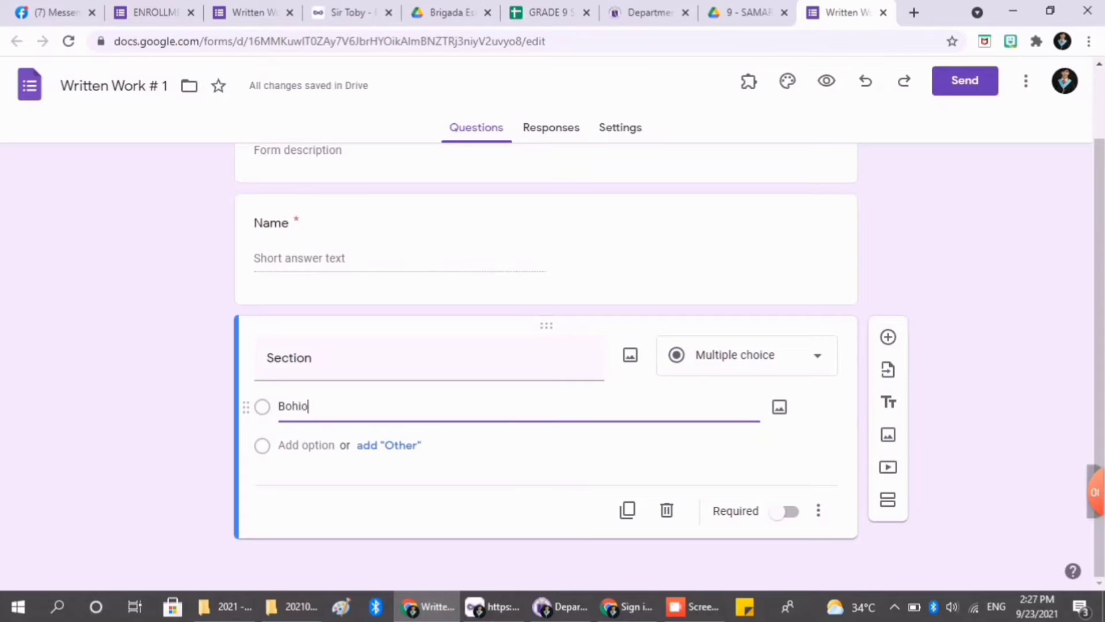
{"action": "left_click", "coordinate": [784, 511]}
- Add the options Ilocos, Leyte and Samar to the Section question
{"action": "left_click", "coordinate": [309, 406]}
{"action": "key", "text": "Return"}
{"action": "type", "text": "Ilocos"}
{"action": "key", "text": "Return"}
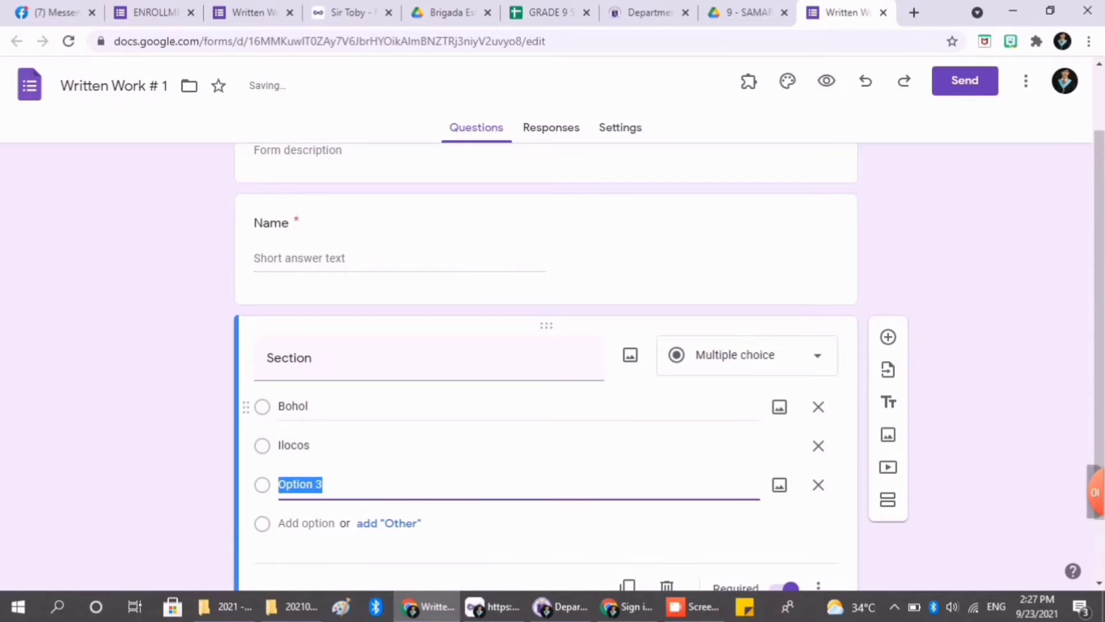
{"action": "type", "text": "Leyte"}
{"action": "key", "text": "BackSpace"}
{"action": "key", "text": "BackSpace"}
{"action": "key", "text": "BackSpace"}
{"action": "key", "text": "BackSpace"}
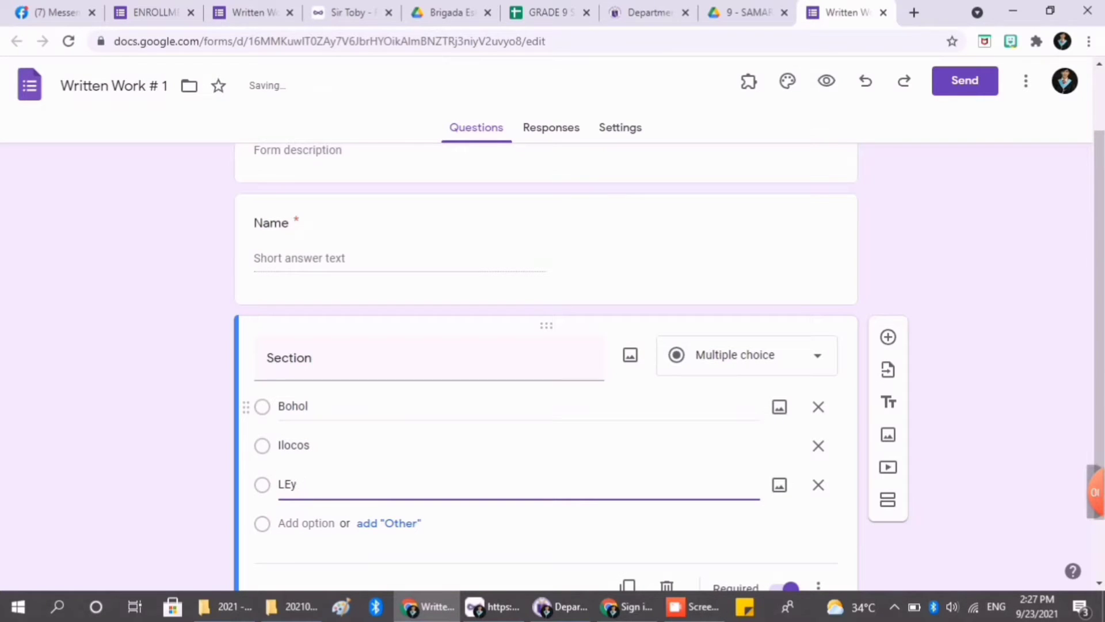
{"action": "type", "text": "eyte"}
{"action": "key", "text": "Return"}
{"action": "type", "text": "Samar"}
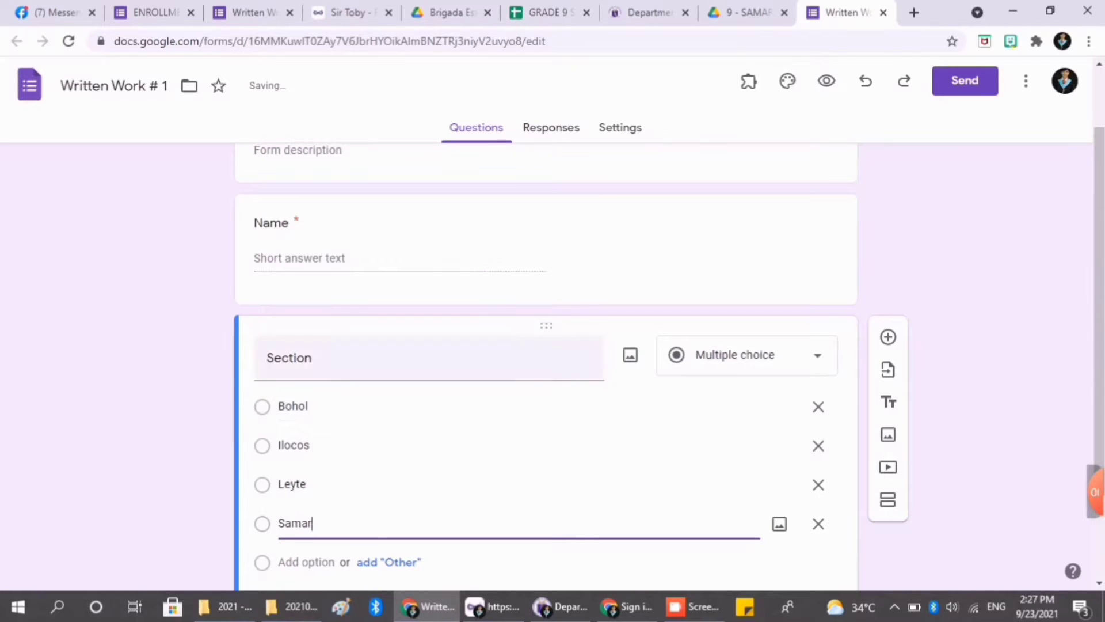
- Add a required multiple-choice question titled "Question 1" with the options A, B, C and D
{"action": "scroll", "coordinate": [546, 368], "scroll_direction": "down", "scroll_amount": 2}
{"action": "left_click", "coordinate": [888, 220]}
{"action": "type", "text": "Question 1"}
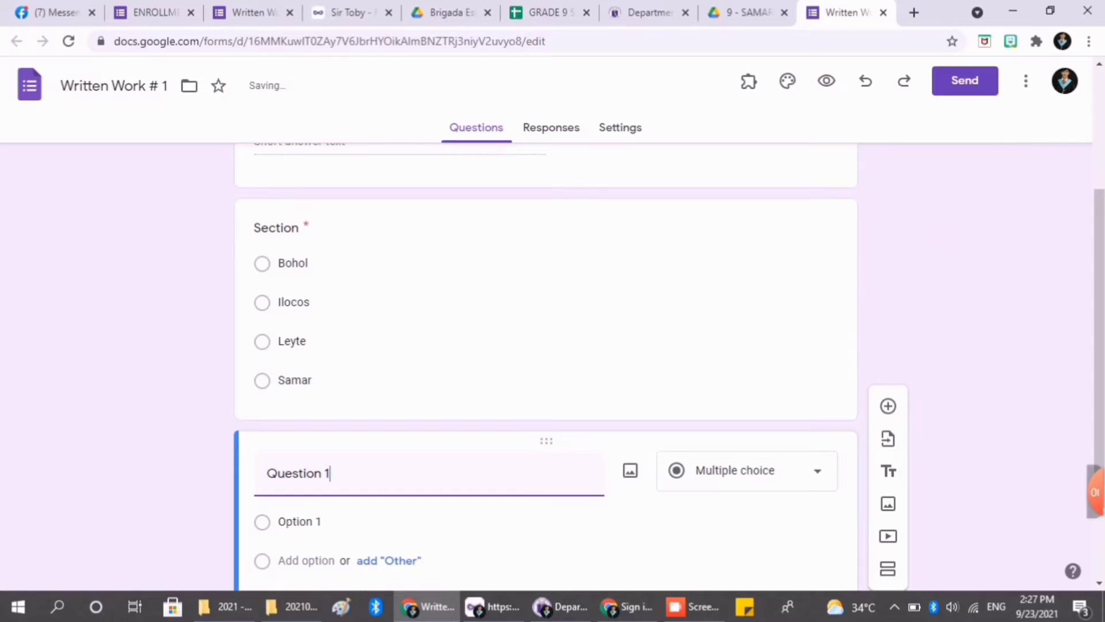
{"action": "left_click", "coordinate": [311, 522]}
{"action": "type", "text": "A"}
{"action": "key", "text": "Return"}
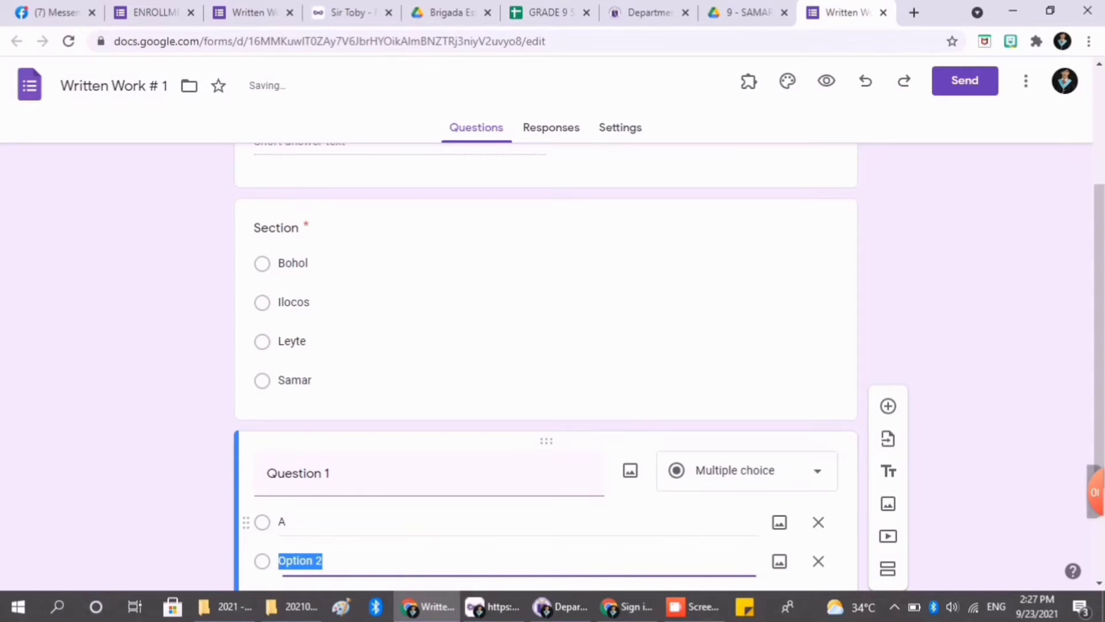
{"action": "type", "text": "B"}
{"action": "key", "text": "Return"}
{"action": "type", "text": "C"}
{"action": "key", "text": "Return"}
{"action": "type", "text": "D"}
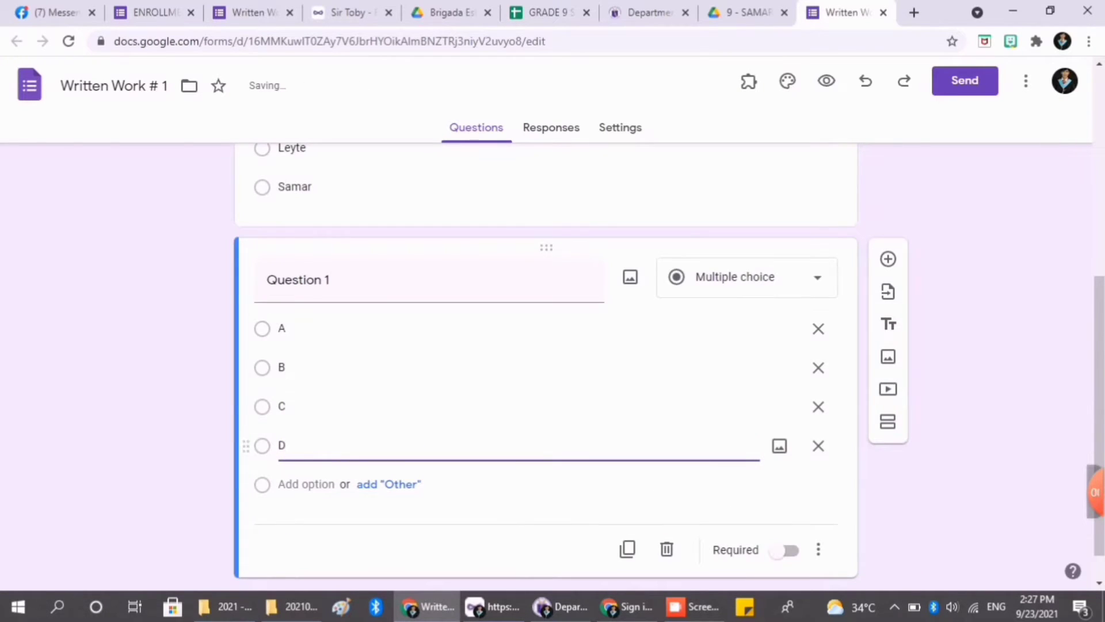
{"action": "left_click", "coordinate": [786, 512]}
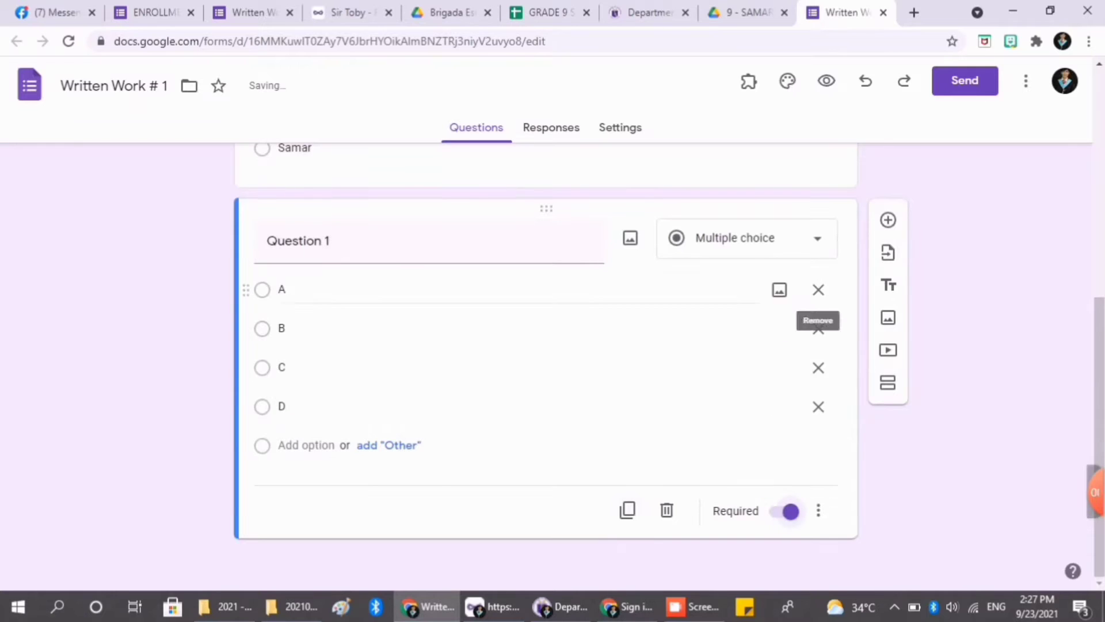
- Add a required multiple-choice question titled "Question 2" with the options A, B, C and D
{"action": "left_click", "coordinate": [889, 220]}
{"action": "type", "text": "Question 2"}
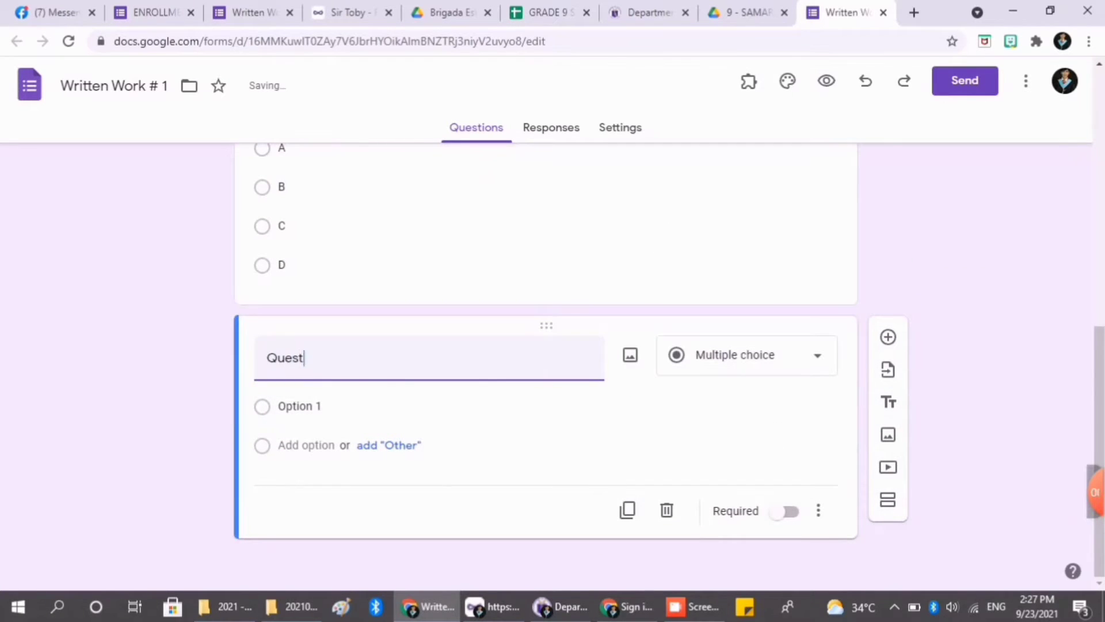
{"action": "key", "text": "Tab"}
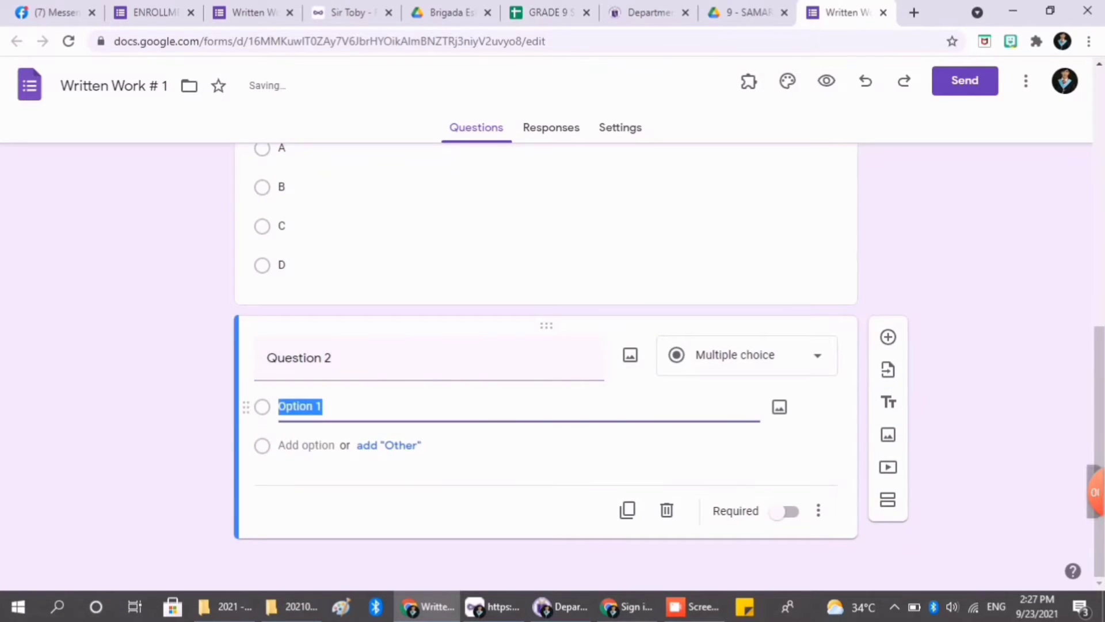
{"action": "type", "text": "A"}
{"action": "key", "text": "Return"}
{"action": "type", "text": "B"}
{"action": "key", "text": "Return"}
{"action": "type", "text": "C"}
{"action": "key", "text": "Return"}
{"action": "type", "text": "D"}
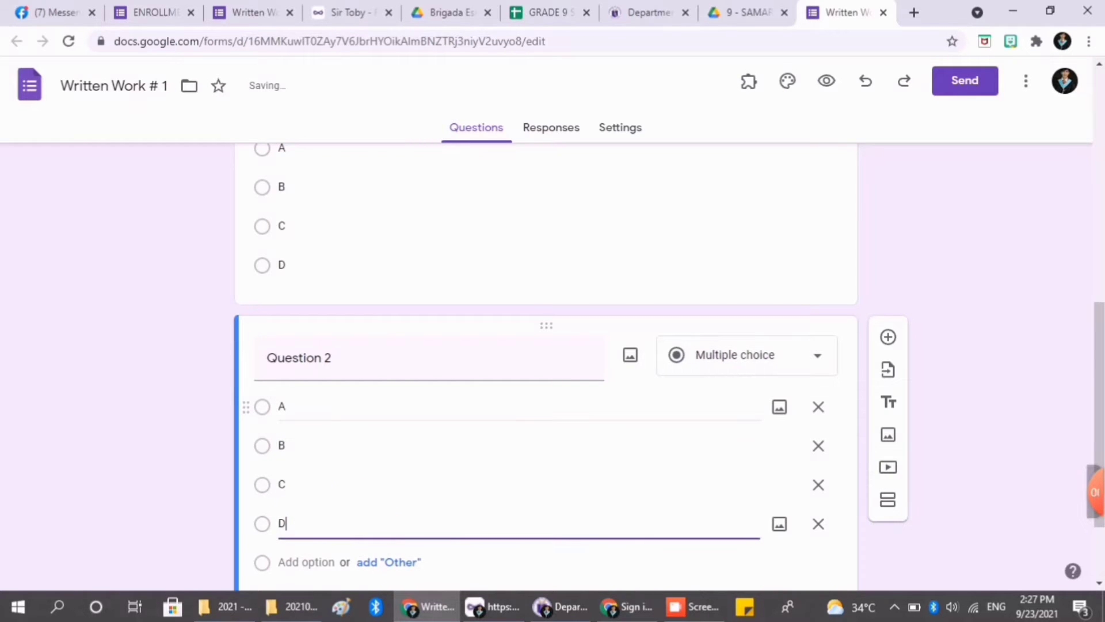
{"action": "scroll", "coordinate": [818, 406], "scroll_direction": "down", "scroll_amount": 2}
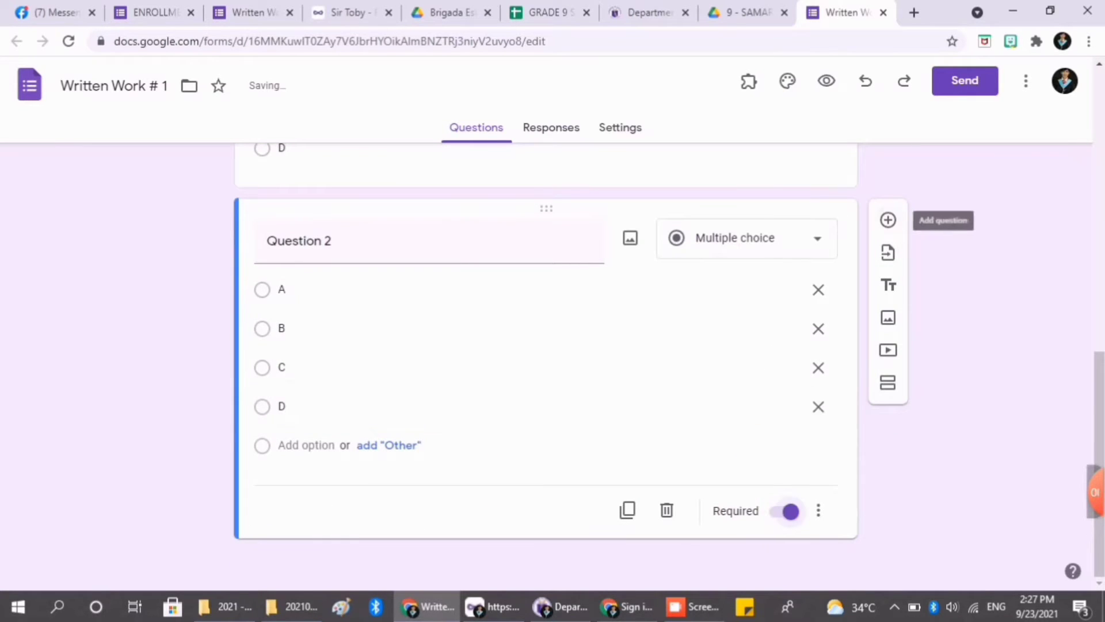
- Add a required multiple-choice question titled "Question 3" with the options A, B, C and D
{"action": "left_click", "coordinate": [888, 220]}
{"action": "type", "text": "Question 3"}
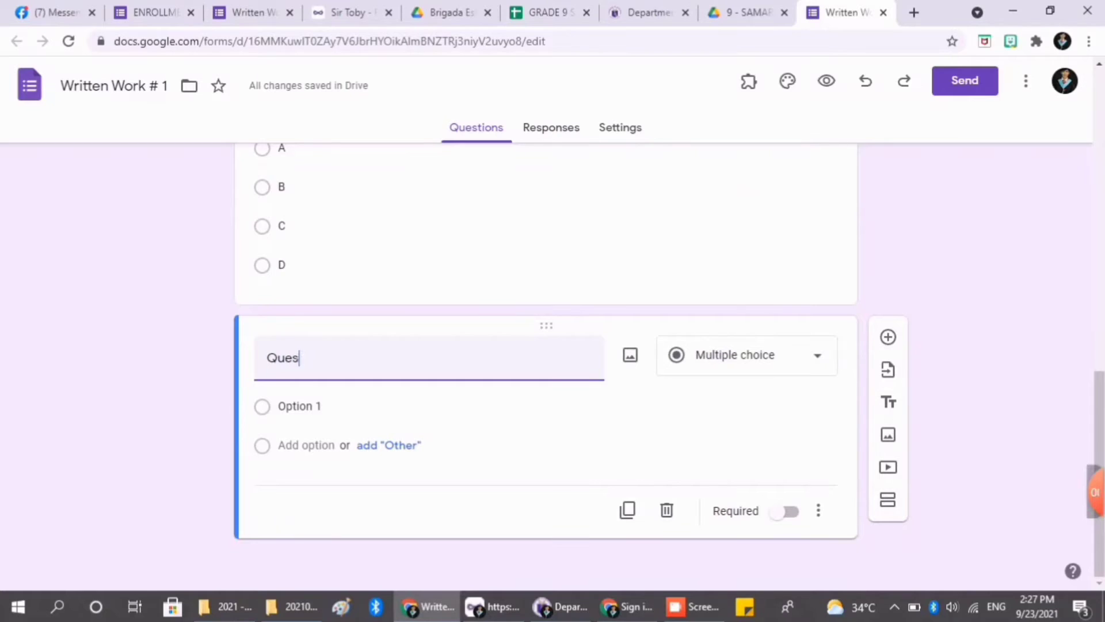
{"action": "left_click", "coordinate": [300, 408]}
{"action": "type", "text": "A"}
{"action": "key", "text": "Return"}
{"action": "type", "text": "B"}
{"action": "key", "text": "Return"}
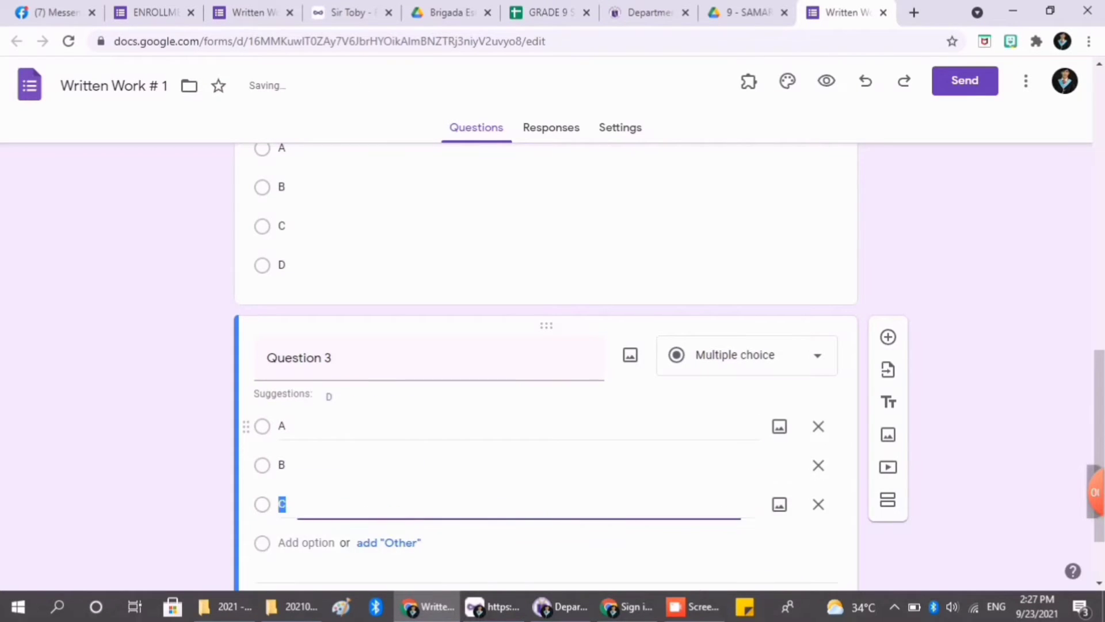
{"action": "type", "text": "C"}
{"action": "key", "text": "Return"}
{"action": "type", "text": "D"}
{"action": "left_click", "coordinate": [786, 511]}
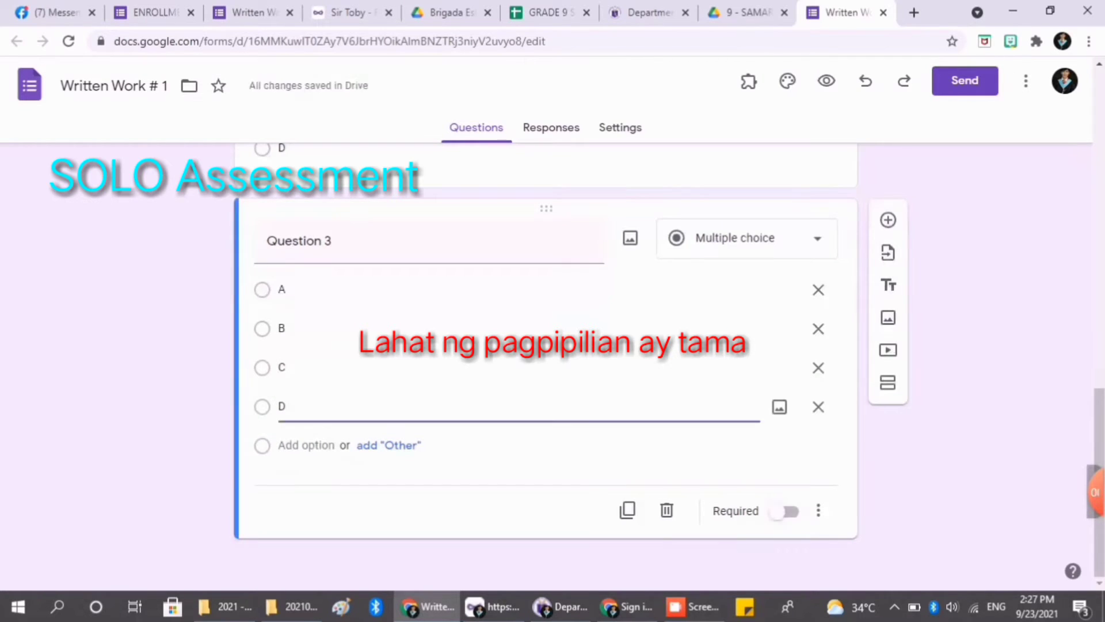
{"action": "left_click", "coordinate": [790, 511]}
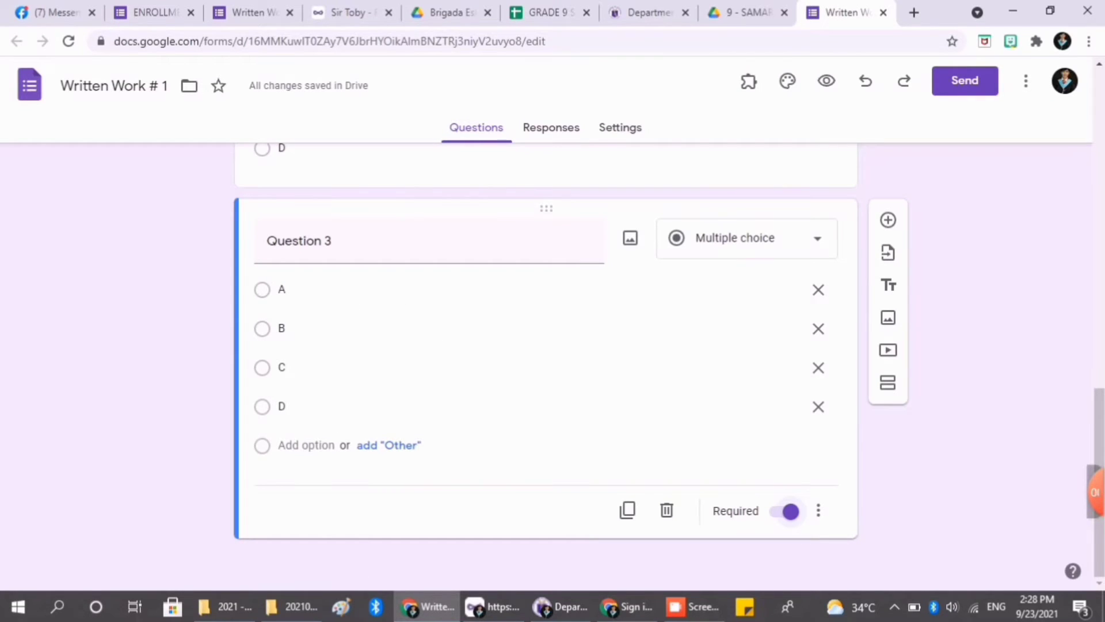
- Add a required short-answer question titled "Your Score" after Question 3
{"action": "left_click", "coordinate": [888, 220]}
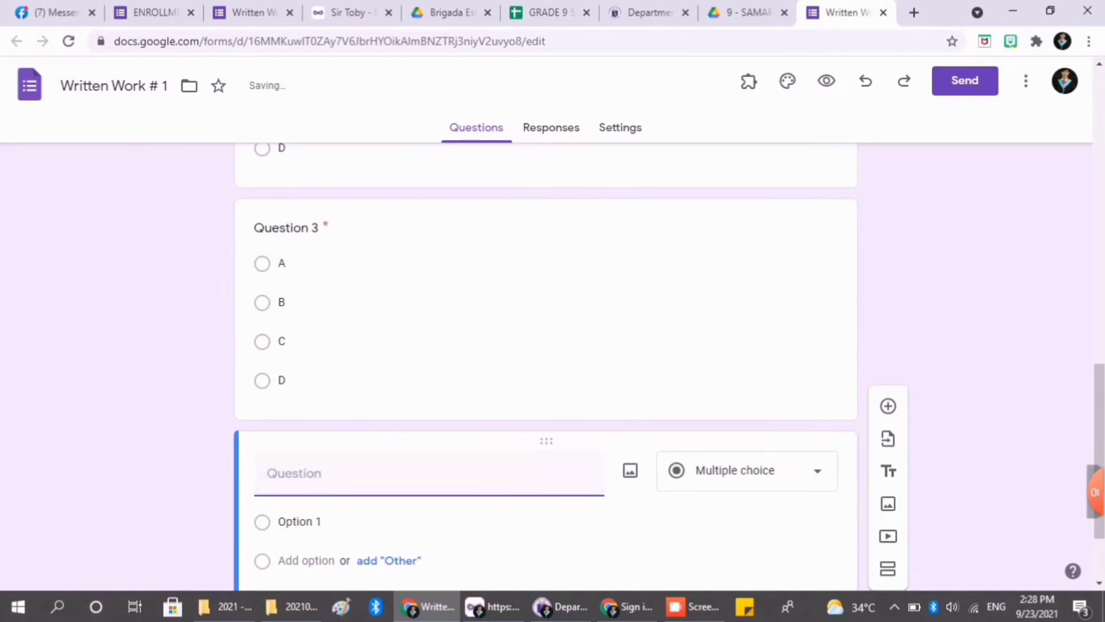
{"action": "type", "text": "Your Score"}
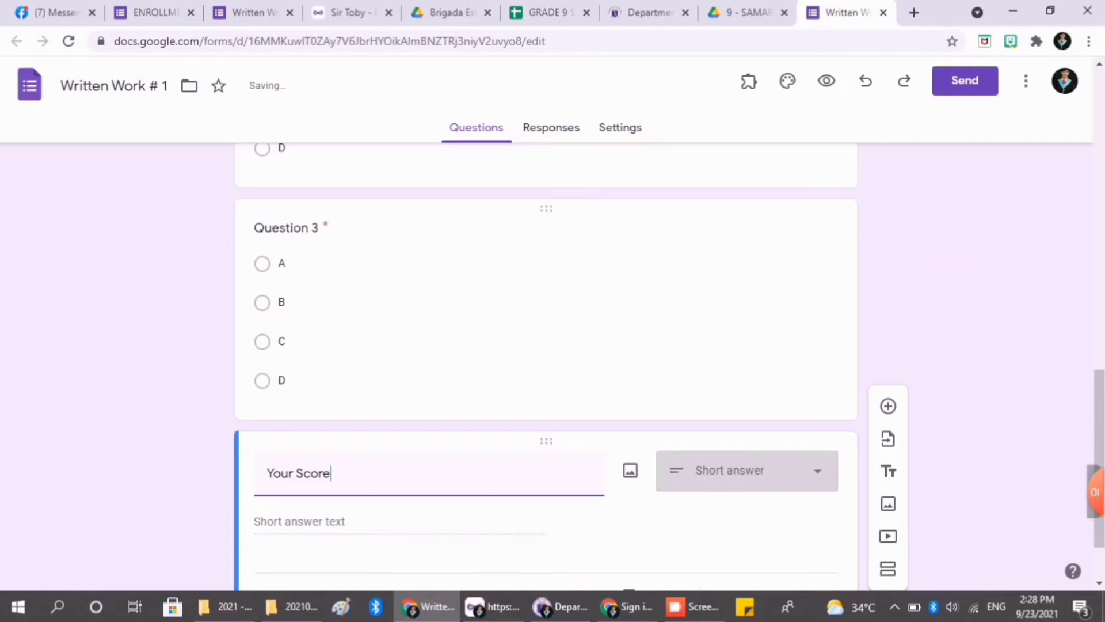
{"action": "scroll", "coordinate": [785, 511], "scroll_direction": "down", "scroll_amount": 2}
{"action": "left_click", "coordinate": [786, 511]}
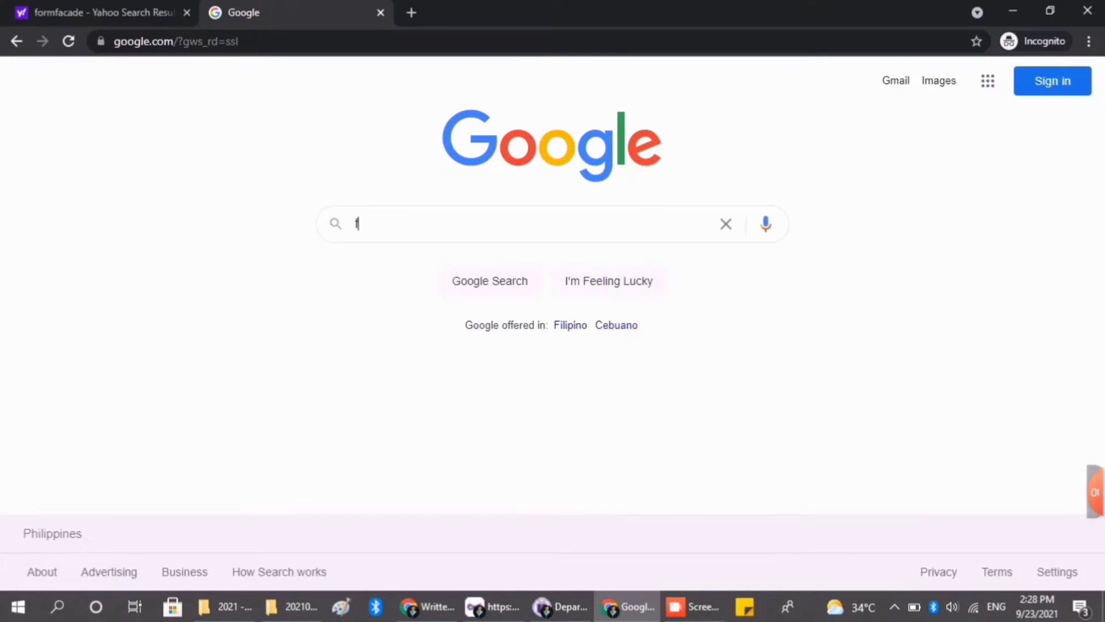
- Search Google for formfacade in the Incognito window and open the add-on's Google Workspace Marketplace page from its website
{"action": "type", "text": "ormfa"}
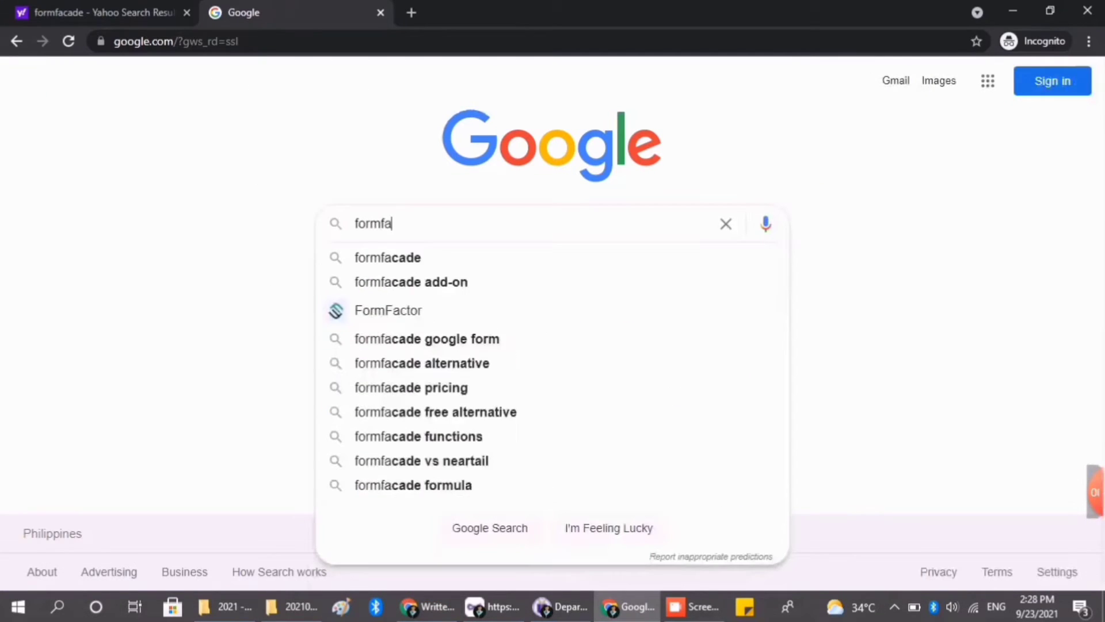
{"action": "type", "text": "cade"}
{"action": "key", "text": "Return"}
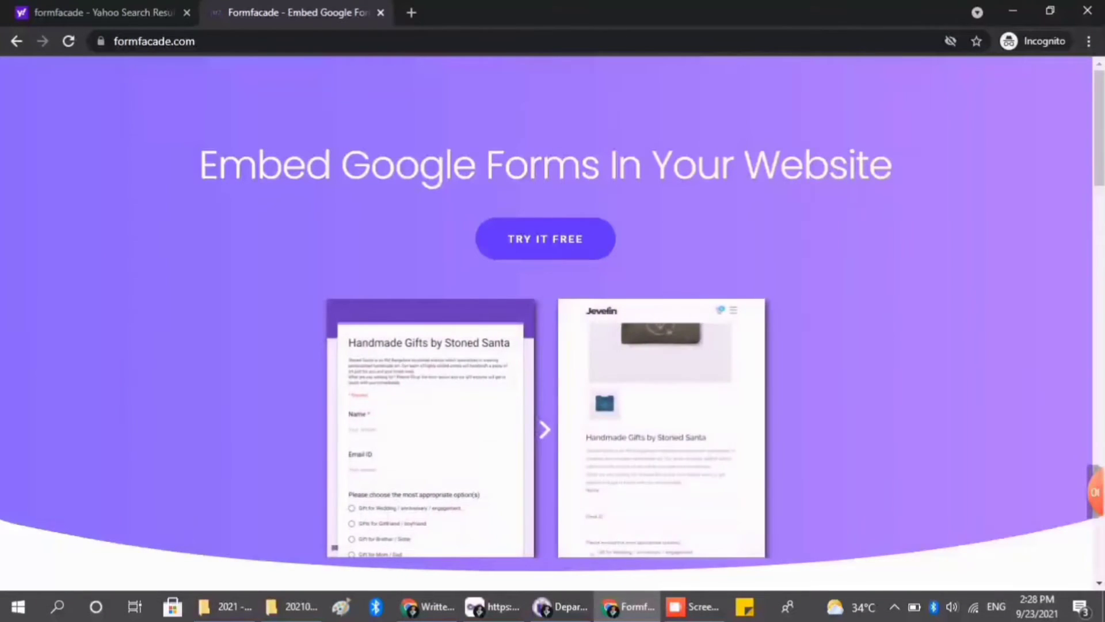
{"action": "left_click", "coordinate": [545, 239]}
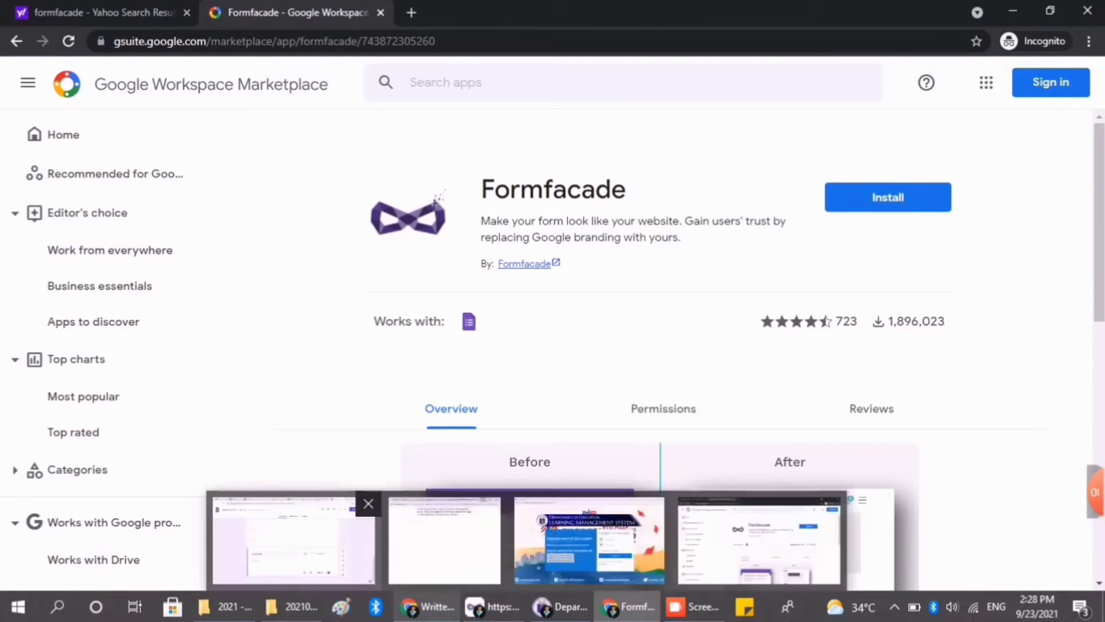
- Return to the Written Work # 1 form in Google Forms and open it for customization in the Formfacade add-on's editor
{"action": "left_click", "coordinate": [427, 607]}
{"action": "scroll", "coordinate": [546, 345], "scroll_direction": "up", "scroll_amount": 12}
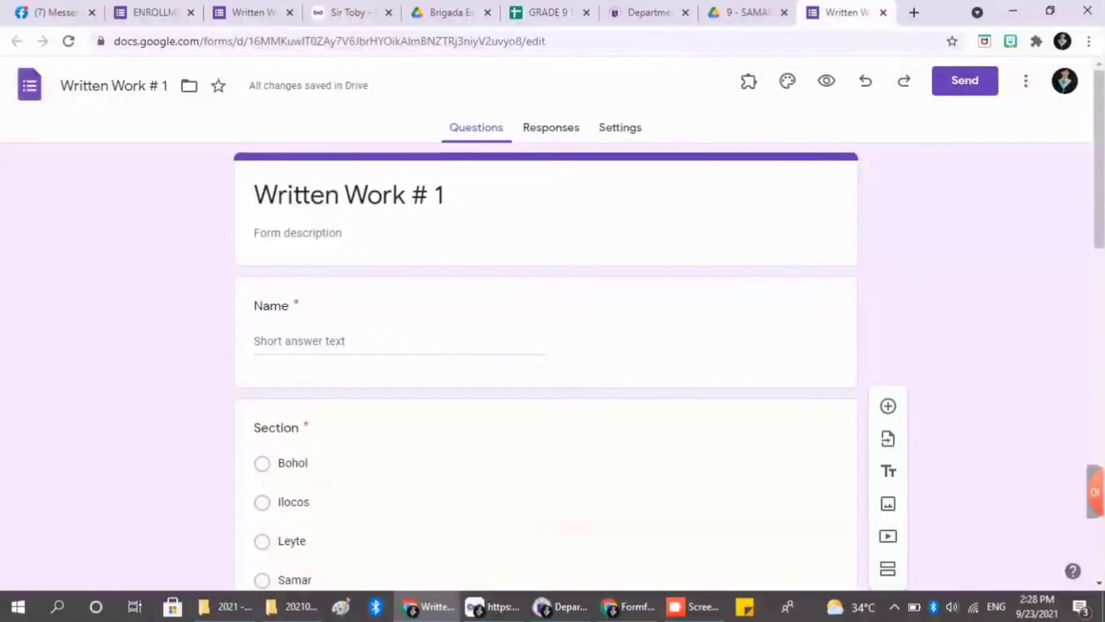
{"action": "left_click", "coordinate": [749, 81]}
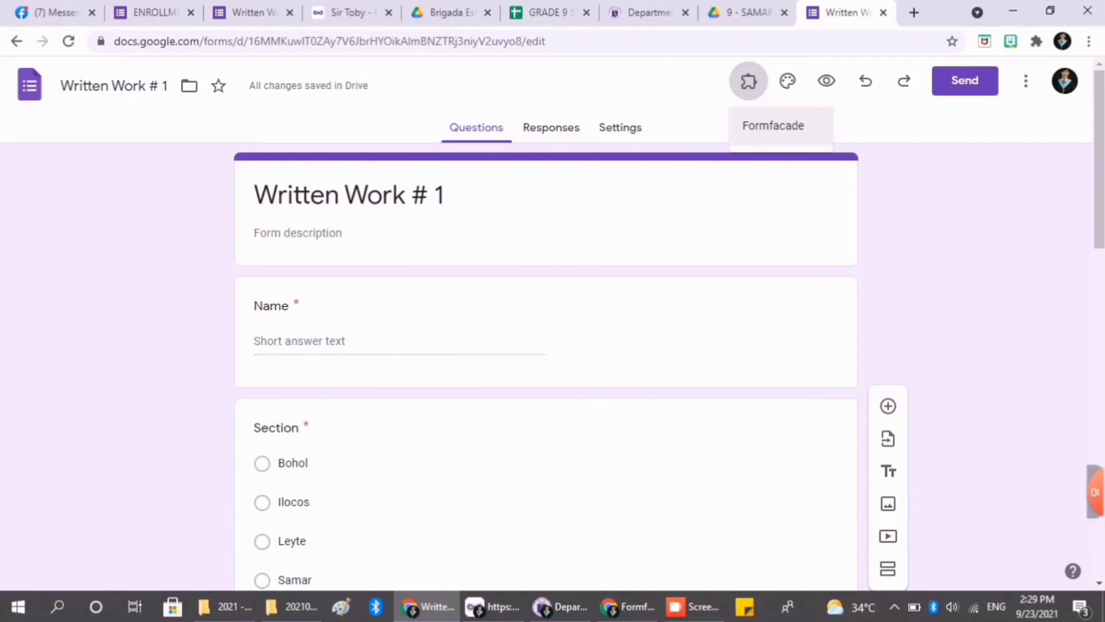
{"action": "left_click", "coordinate": [773, 126]}
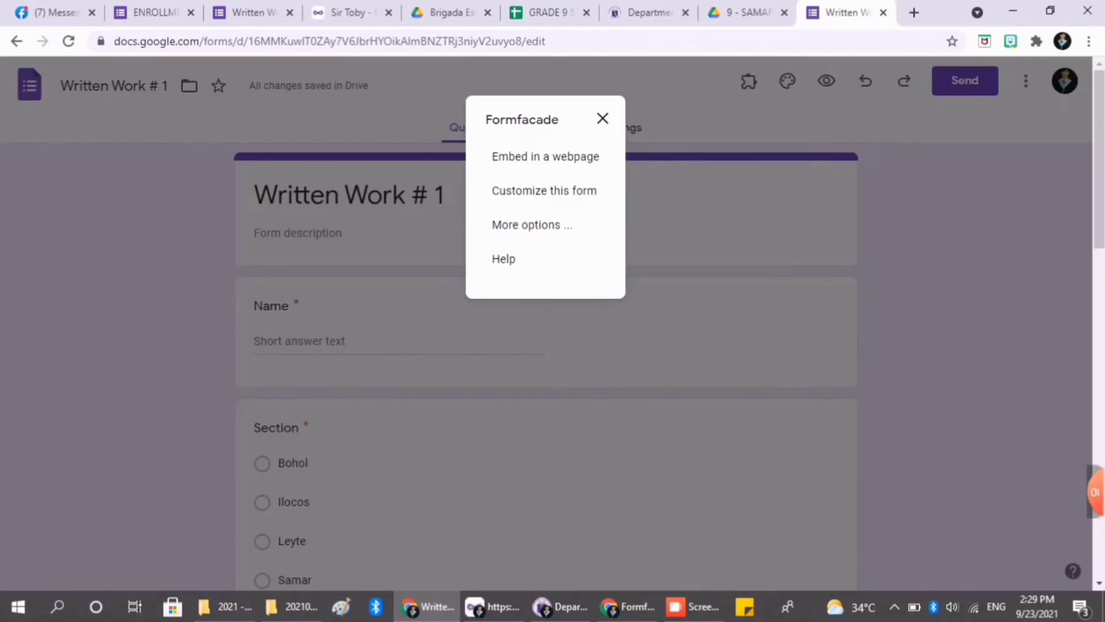
{"action": "left_click", "coordinate": [544, 191]}
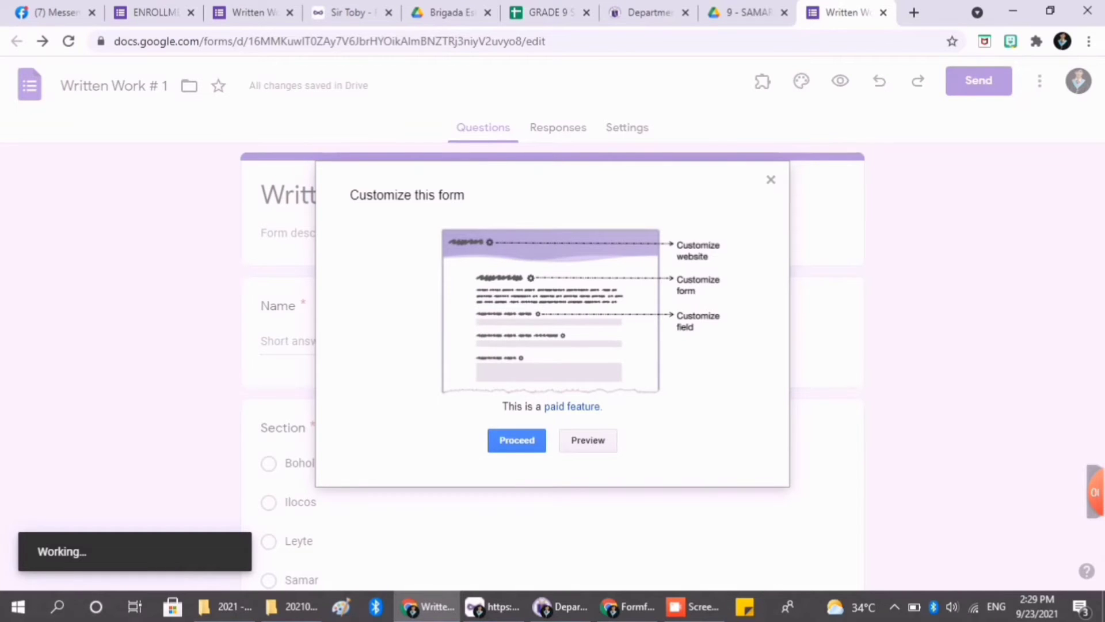
{"action": "left_click", "coordinate": [516, 441]}
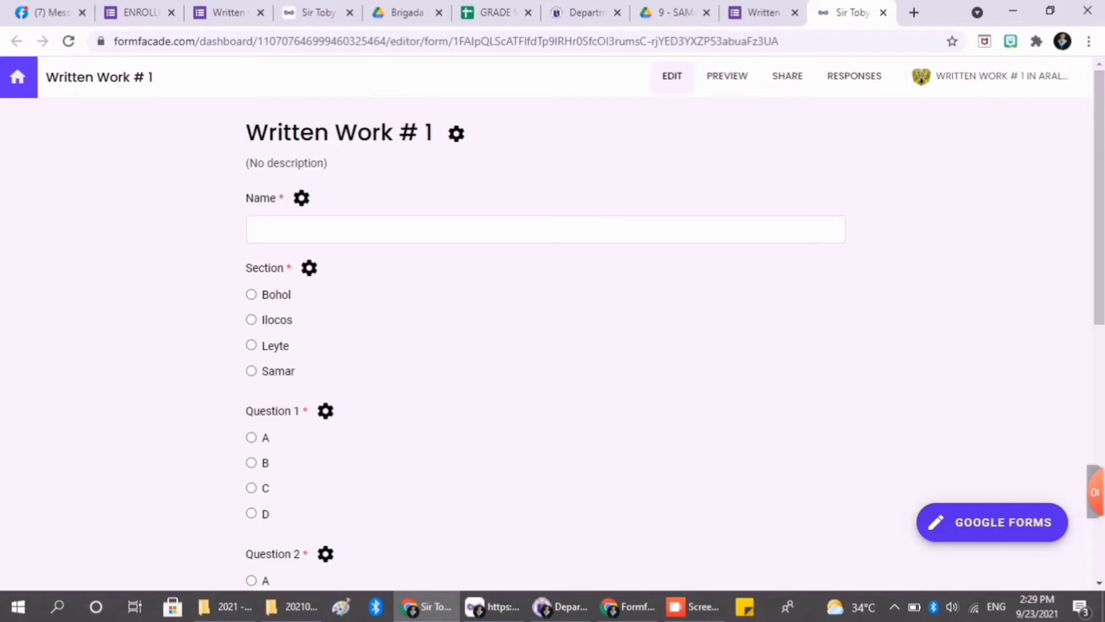
- Open the answer settings of the Your Score field
{"action": "scroll", "coordinate": [552, 346], "scroll_direction": "down", "scroll_amount": 7}
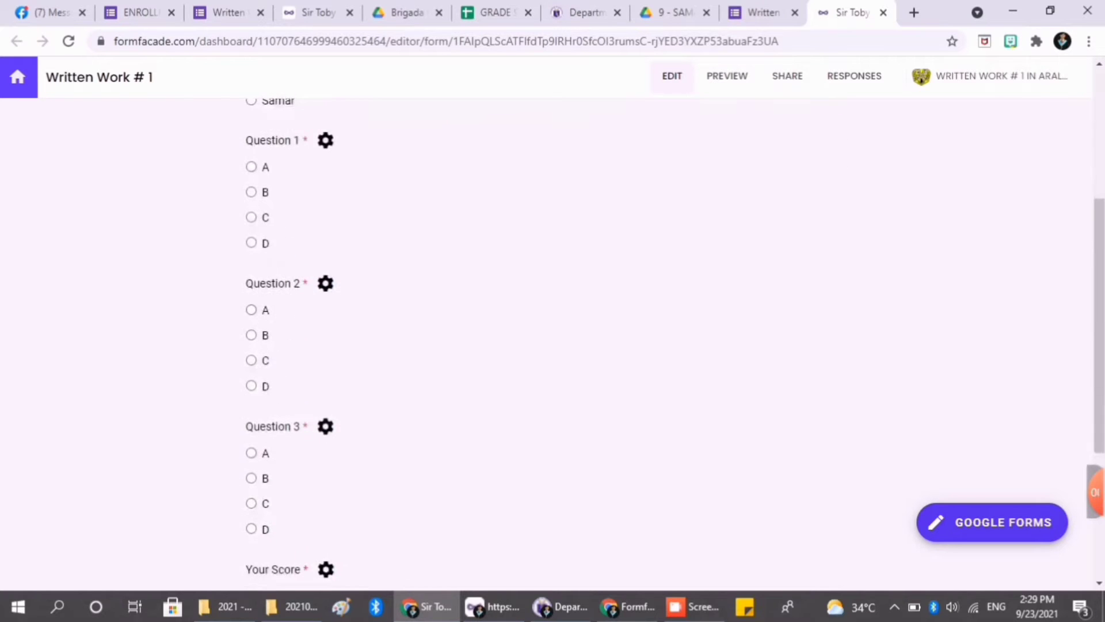
{"action": "scroll", "coordinate": [325, 433], "scroll_direction": "down", "scroll_amount": 2}
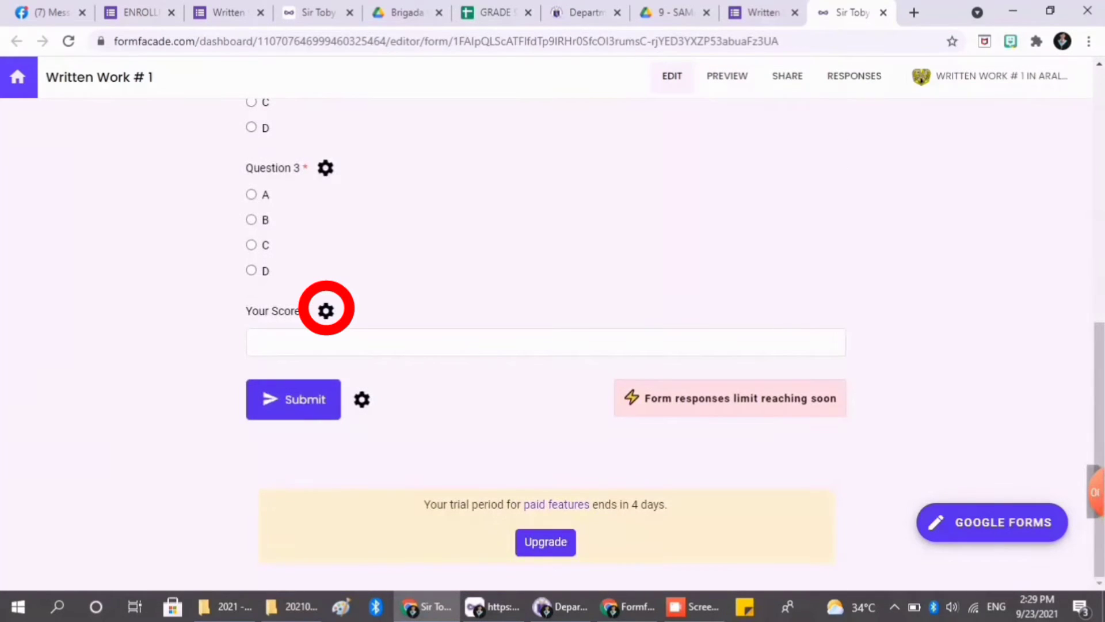
{"action": "left_click", "coordinate": [326, 311]}
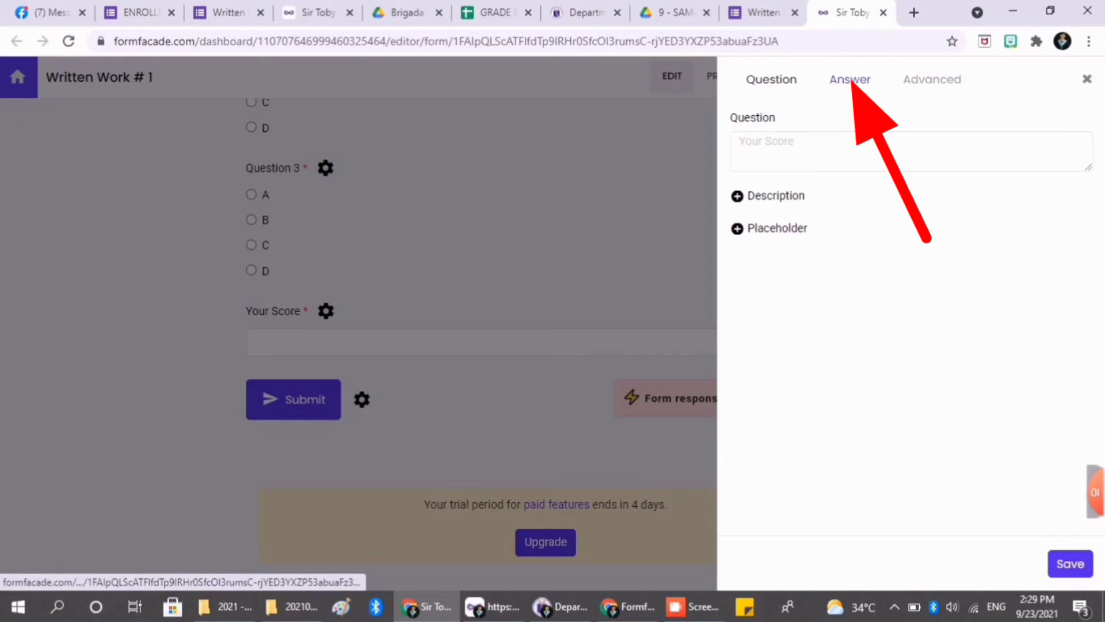
{"action": "left_click", "coordinate": [851, 82]}
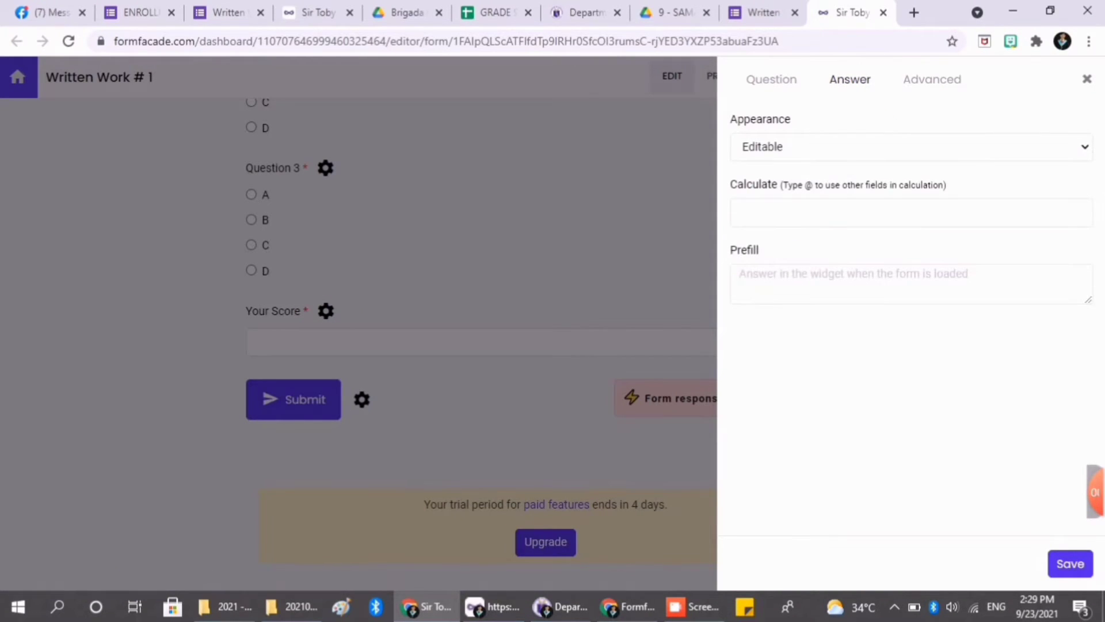
- Start the Your Score calculation with SCORE for Question 1, using the option points 2,4,3,1
{"action": "left_click", "coordinate": [912, 213]}
{"action": "left_click", "coordinate": [850, 80]}
{"action": "left_click", "coordinate": [911, 213]}
{"action": "left_click", "coordinate": [850, 80]}
{"action": "left_click", "coordinate": [911, 213]}
{"action": "type", "text": "SCORE("}
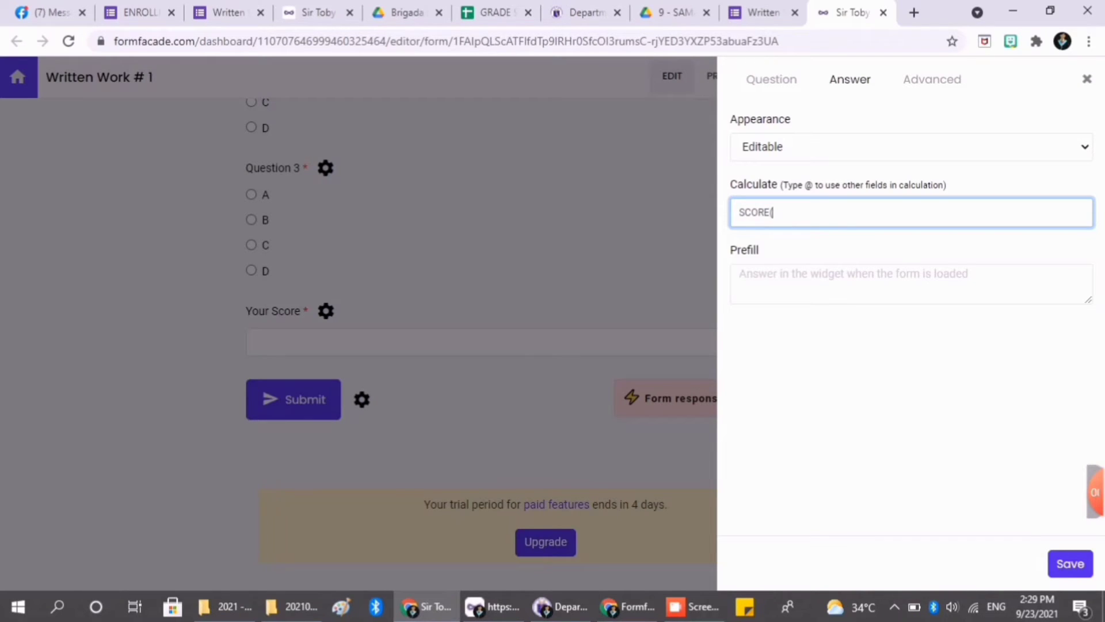
{"action": "type", "text": "@"}
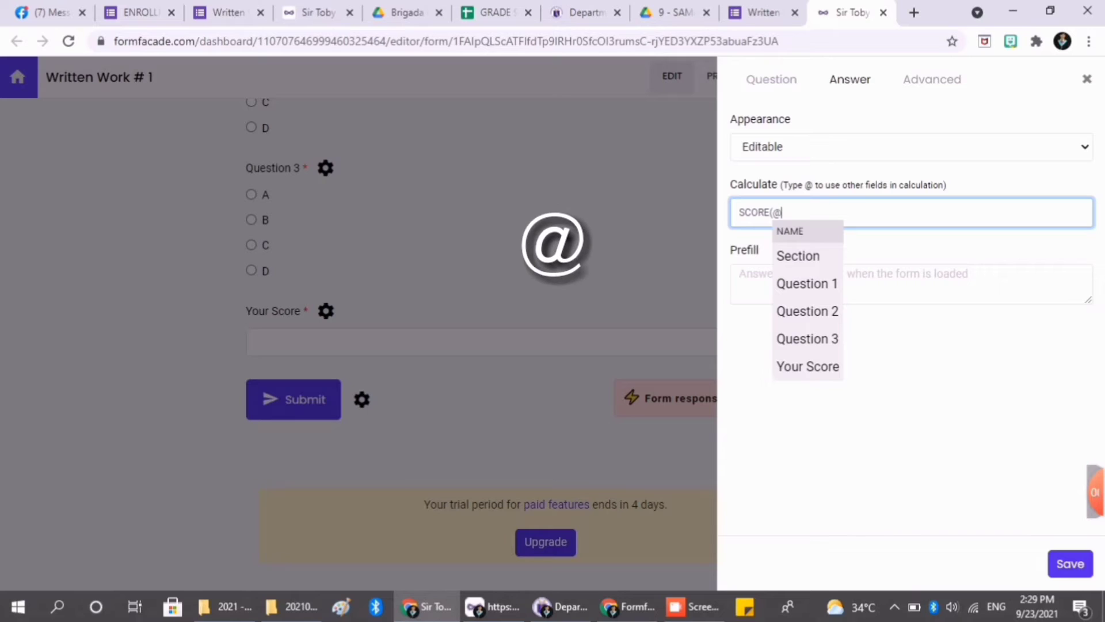
{"action": "key", "text": "Down"}
{"action": "key", "text": "Down"}
{"action": "key", "text": "Return"}
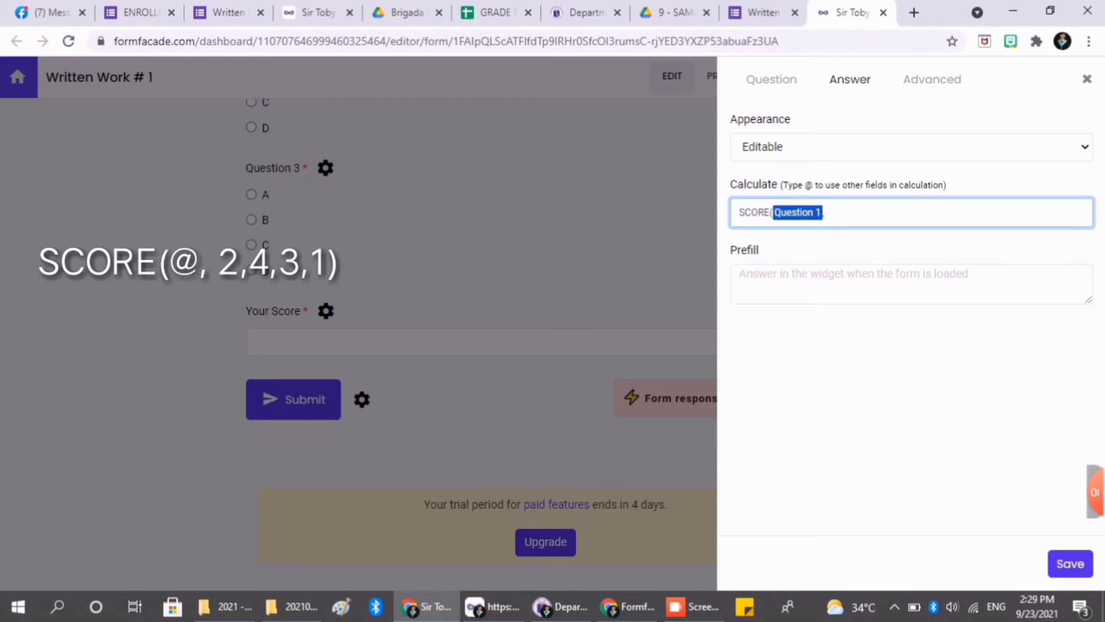
{"action": "type", "text": "2,4,3,1)"}
- Extend the calculation with +SCORE for Question 2, using the option points 4,3,3,3
{"action": "type", "text": "+SCORE(@"}
{"action": "key", "text": "Down"}
{"action": "key", "text": "Down"}
{"action": "key", "text": "Down"}
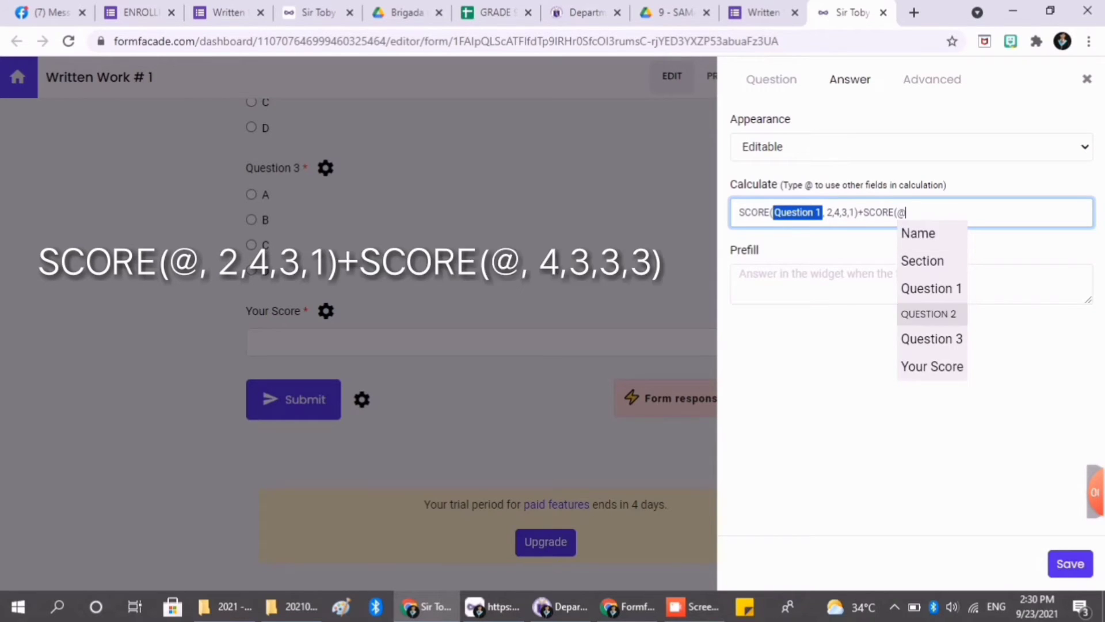
{"action": "key", "text": "Return"}
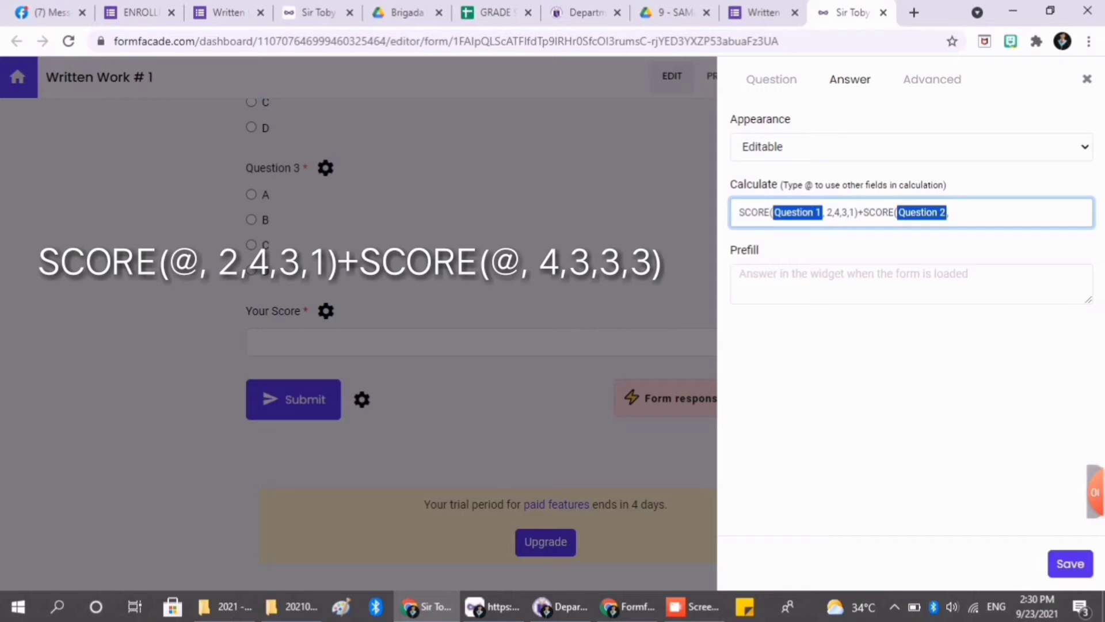
{"action": "type", "text": ", 4,3,3,3"}
- Extend the calculation with +SCORE for Question 3, using the option points 2,2,3,4, and save the field settings
{"action": "type", "text": "+SCORE(@"}
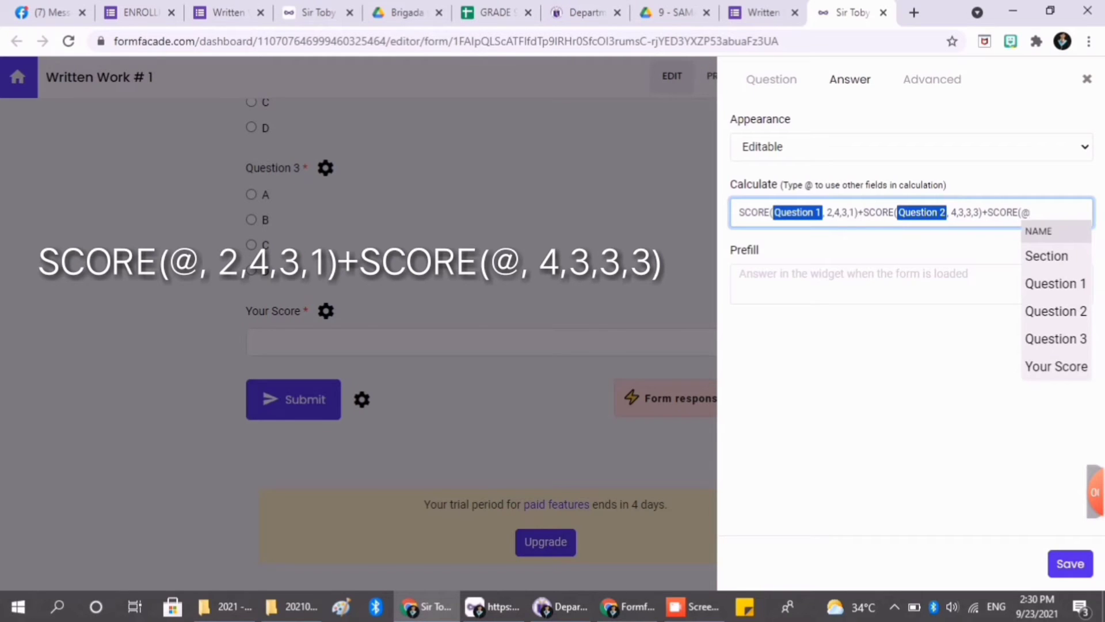
{"action": "left_click", "coordinate": [1056, 340]}
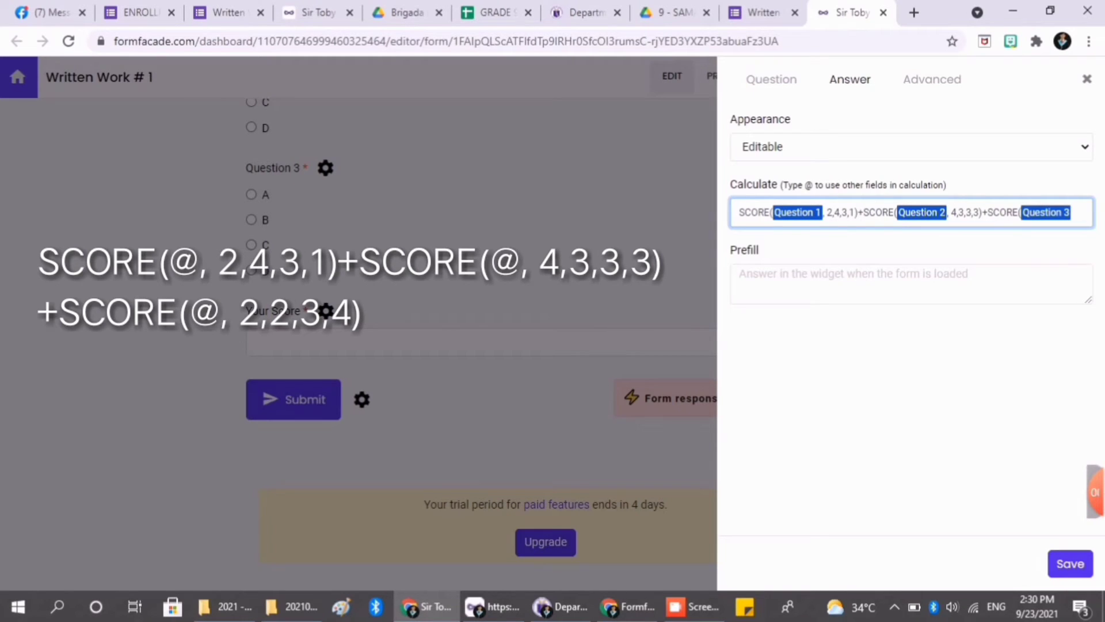
{"action": "type", "text": ", 2,2,3,4)"}
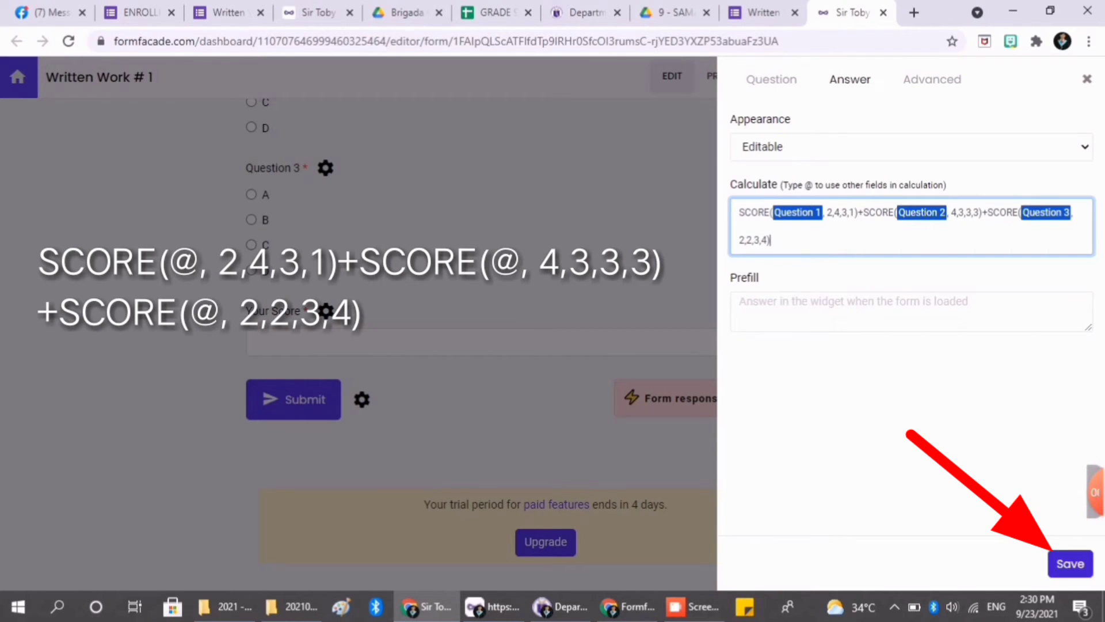
{"action": "left_click", "coordinate": [1070, 564]}
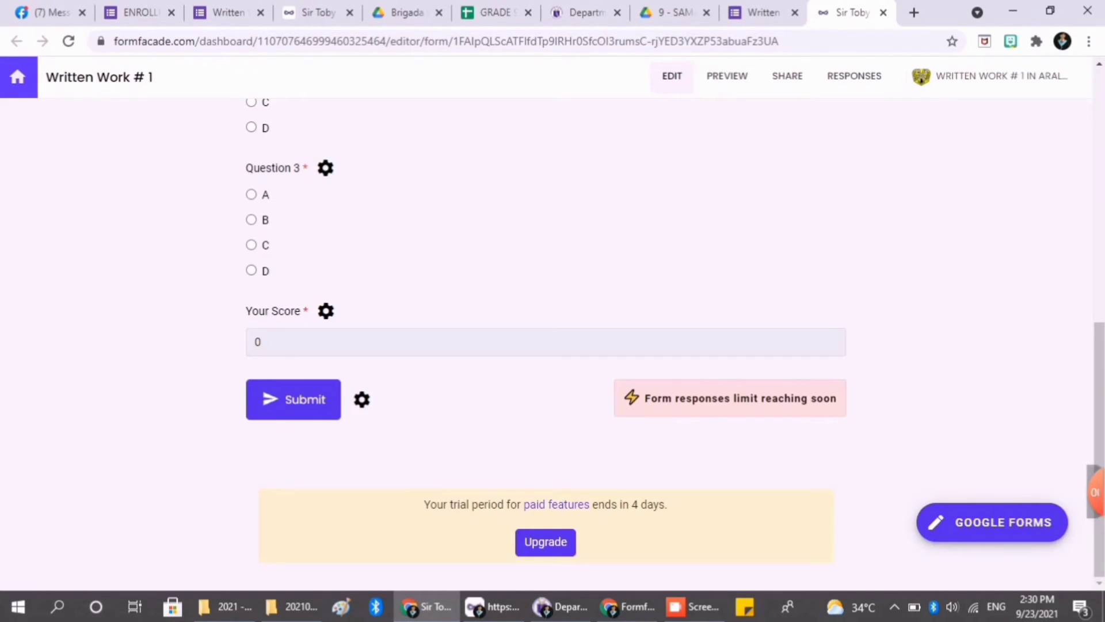
- Test the score calculation by answering C for Question 3, C for Question 2 and D for Question 1
{"action": "left_click", "coordinate": [251, 245]}
{"action": "scroll", "coordinate": [553, 345], "scroll_direction": "up", "scroll_amount": 2}
{"action": "left_click", "coordinate": [251, 238]}
{"action": "left_click", "coordinate": [252, 120]}
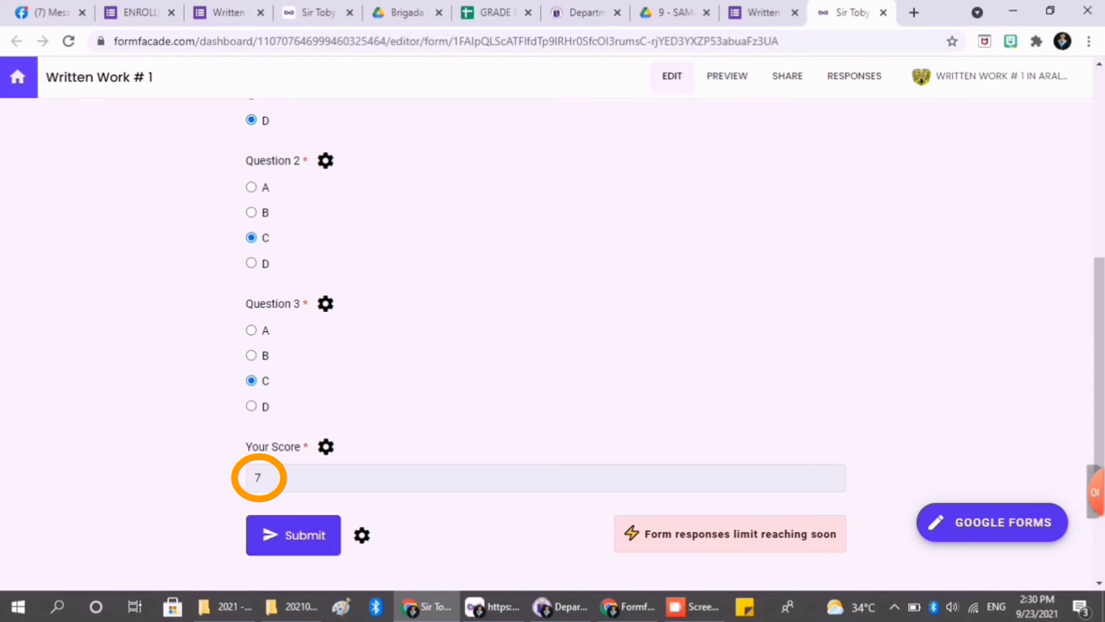
- Test the calculation with different answers: B for Question 3, A for Question 2 and A for Question 1
{"action": "left_click", "coordinate": [251, 355]}
{"action": "left_click", "coordinate": [252, 187]}
{"action": "scroll", "coordinate": [252, 188], "scroll_direction": "up", "scroll_amount": 5}
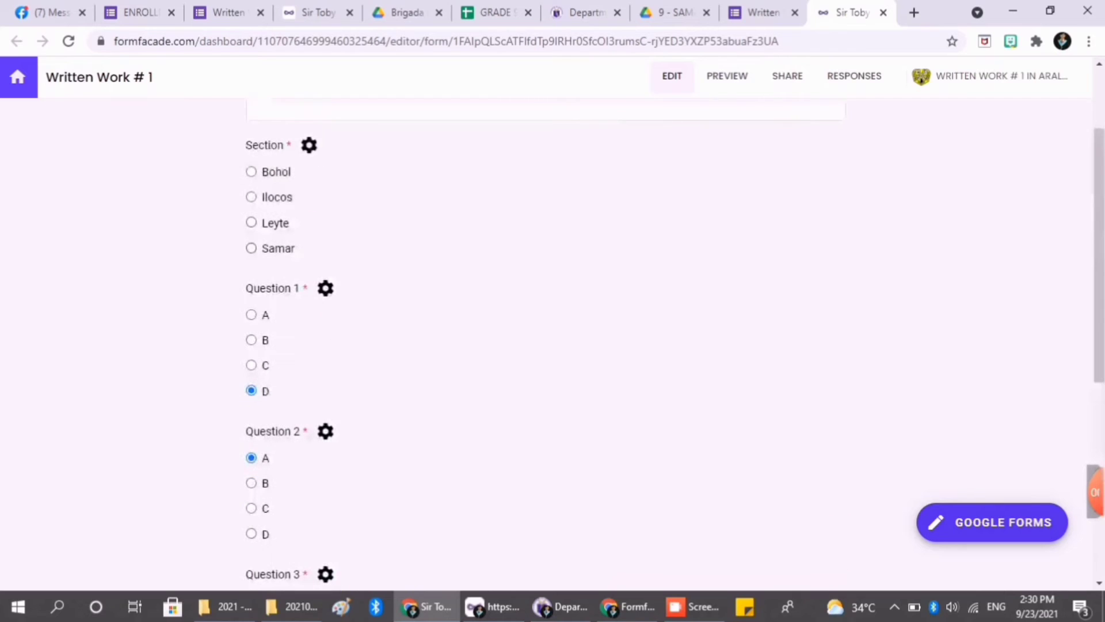
{"action": "left_click", "coordinate": [252, 315]}
{"action": "left_click", "coordinate": [252, 315]}
- Set the Your Score field's appearance to Hidden and save the change
{"action": "scroll", "coordinate": [546, 345], "scroll_direction": "down", "scroll_amount": 7}
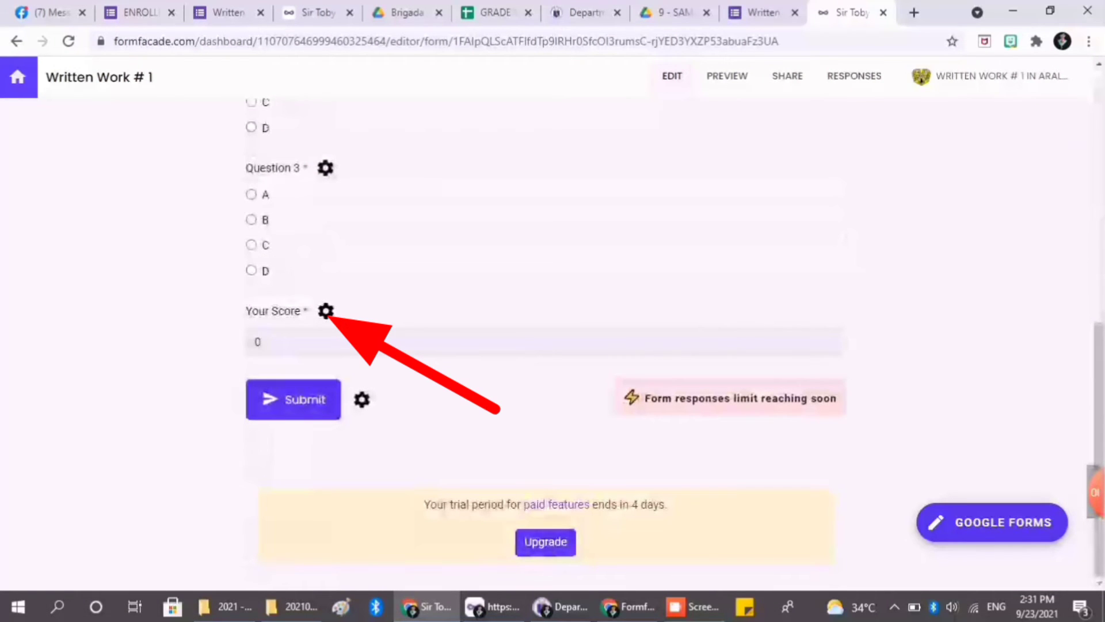
{"action": "left_click", "coordinate": [325, 310]}
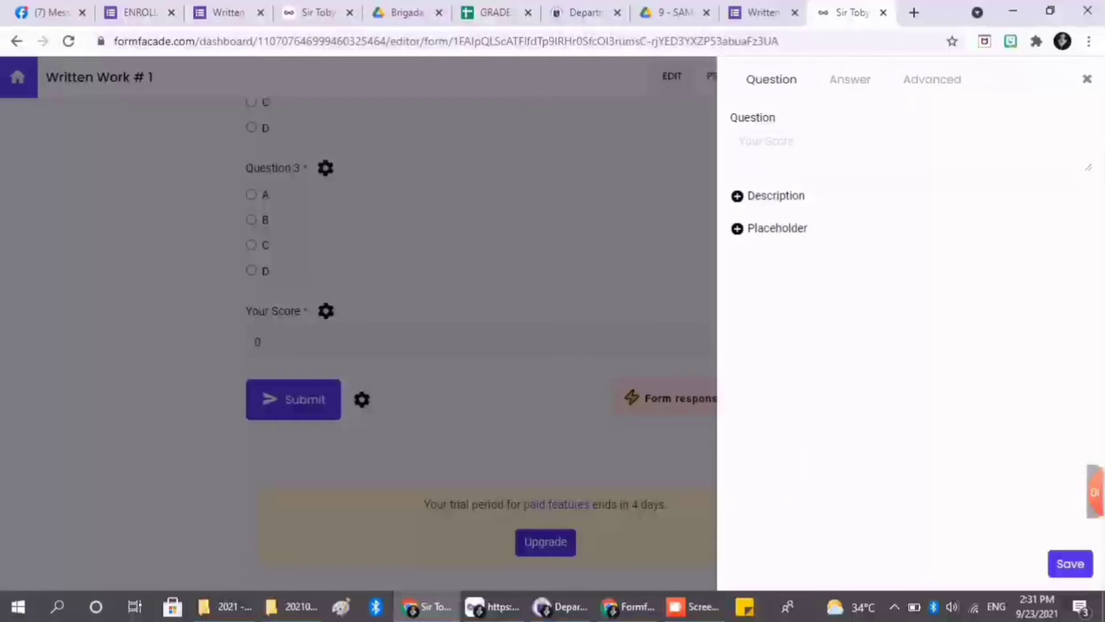
{"action": "left_click", "coordinate": [850, 79]}
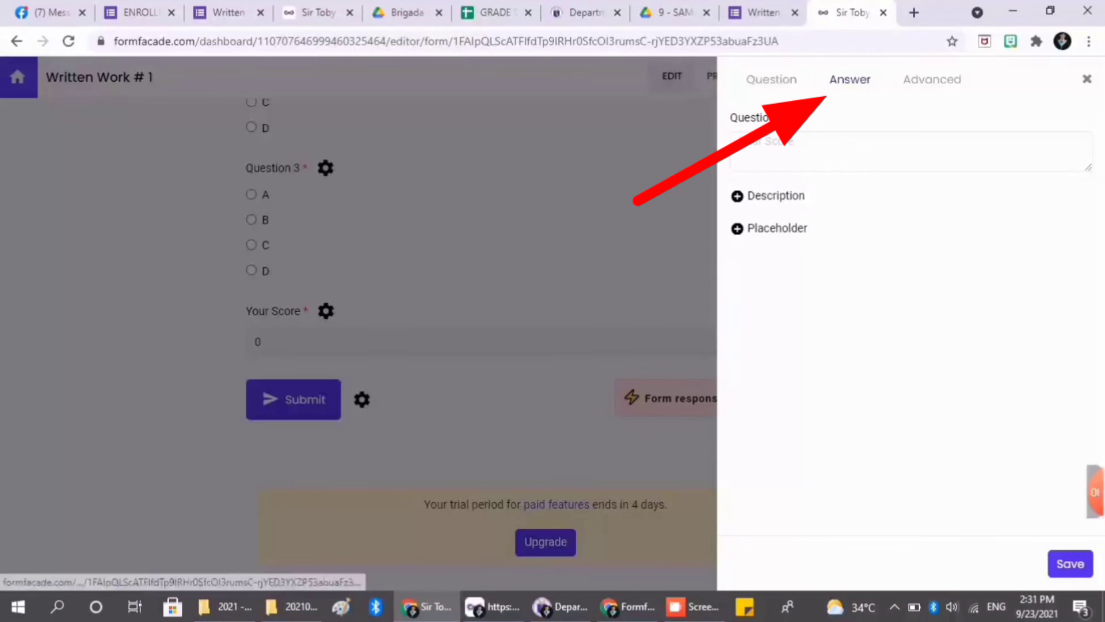
{"action": "left_click", "coordinate": [912, 147]}
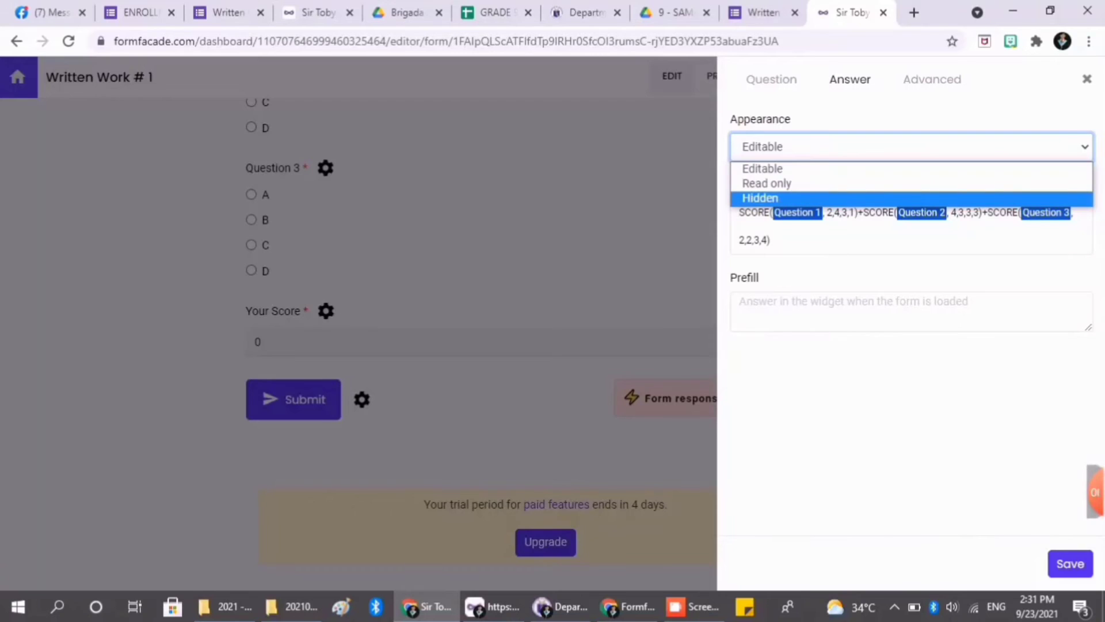
{"action": "left_click", "coordinate": [760, 199]}
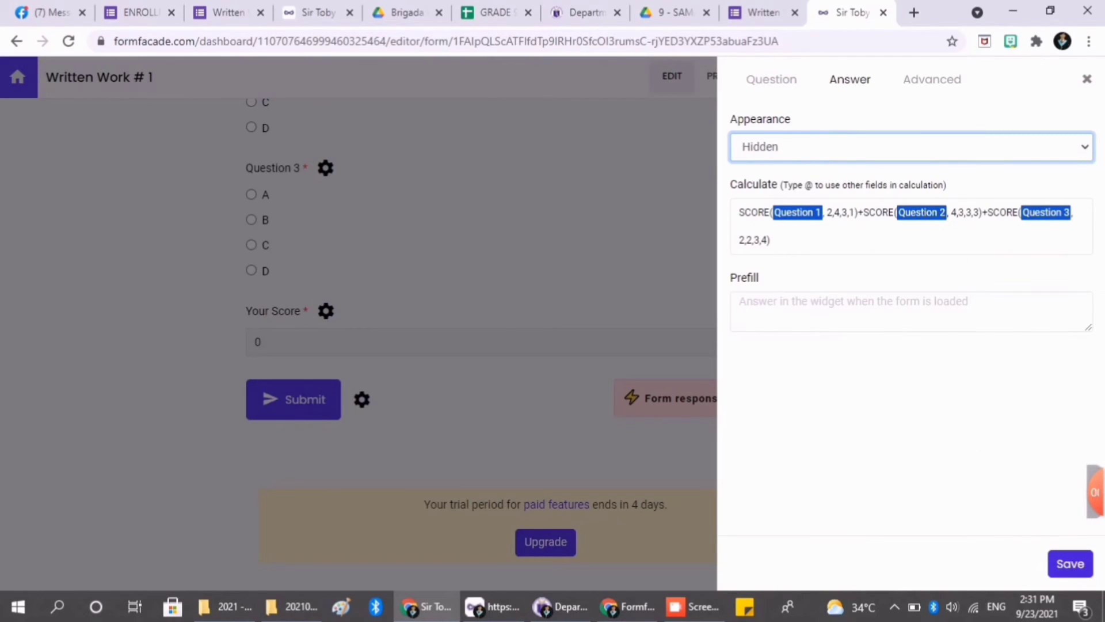
{"action": "left_click", "coordinate": [1070, 563]}
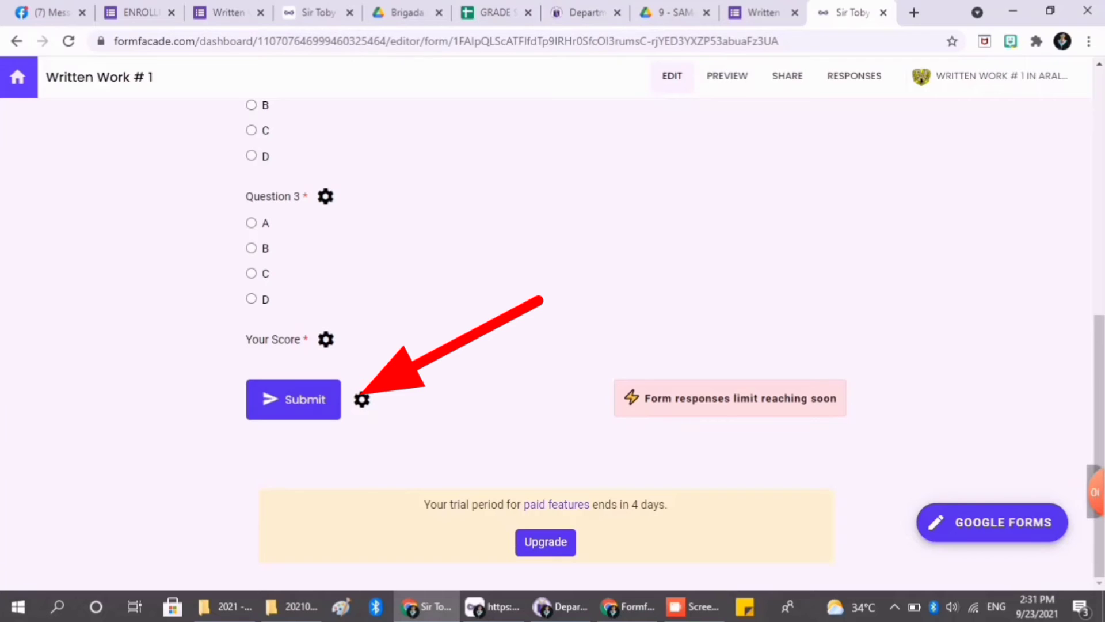
- Open the settings of the form's Submit button
{"action": "left_click", "coordinate": [362, 400]}
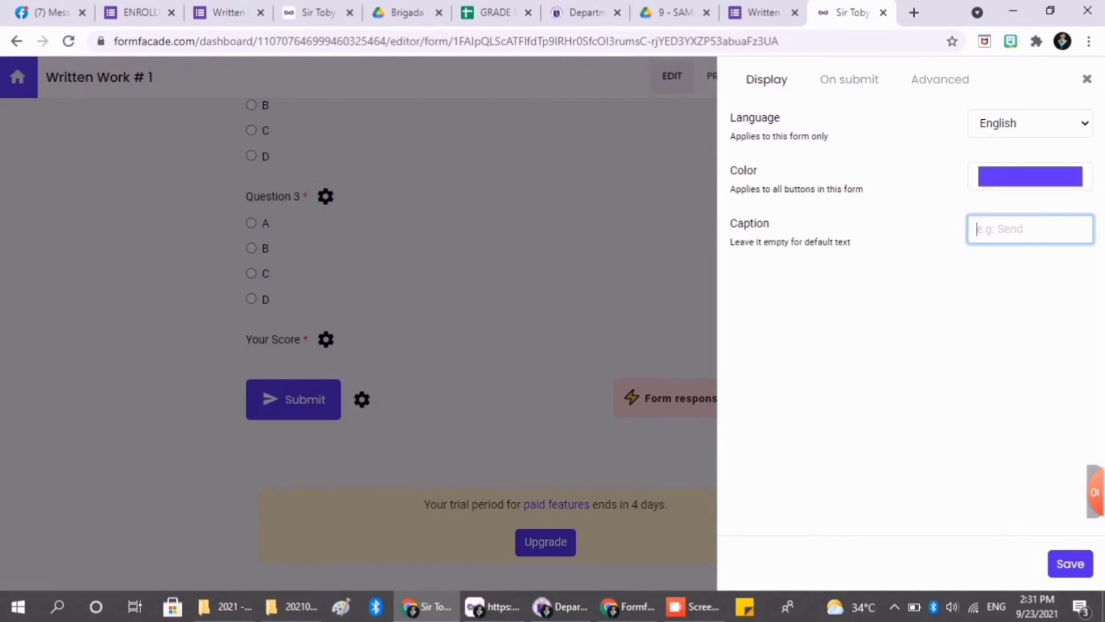
{"action": "type", "text": "View"}
{"action": "key", "text": "Caps_Lock"}
{"action": "type", "text": "Y"}
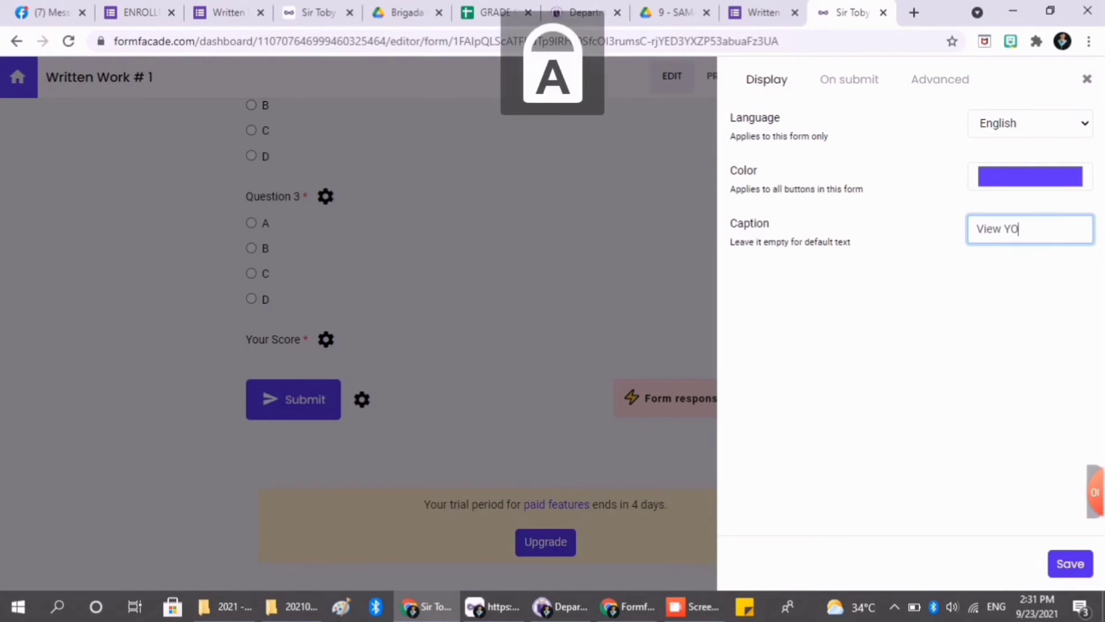
{"action": "key", "text": "Caps_Lock"}
{"action": "type", "text": "our Score"}
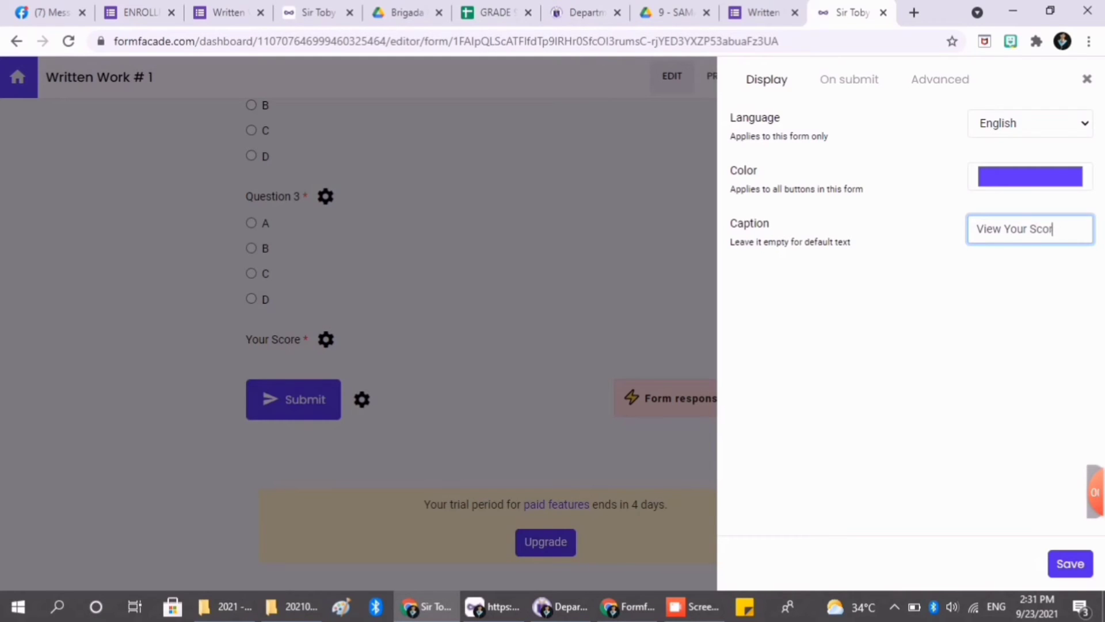
{"action": "key", "text": "BackSpace"}
{"action": "key", "text": "BackSpace"}
{"action": "key", "text": "BackSpace"}
{"action": "key", "text": "BackSpace"}
{"action": "key", "text": "BackSpace"}
{"action": "key", "text": "BackSpace"}
{"action": "key", "text": "BackSpace"}
{"action": "key", "text": "BackSpace"}
{"action": "key", "text": "BackSpace"}
{"action": "key", "text": "BackSpace"}
{"action": "key", "text": "BackSpace"}
{"action": "key", "text": "BackSpace"}
{"action": "key", "text": "BackSpace"}
{"action": "key", "text": "BackSpace"}
{"action": "key", "text": "BackSpace"}
{"action": "type", "text": "Ipasa"}
{"action": "key", "text": "ctrl+a"}
{"action": "key", "text": "BackSpace"}
{"action": "type", "text": "Send"}
{"action": "key", "text": "BackSpace"}
{"action": "key", "text": "BackSpace"}
{"action": "key", "text": "BackSpace"}
{"action": "key", "text": "BackSpace"}
- Set the button's caption to Submit and choose to show a customized message on submission
{"action": "type", "text": "Submit"}
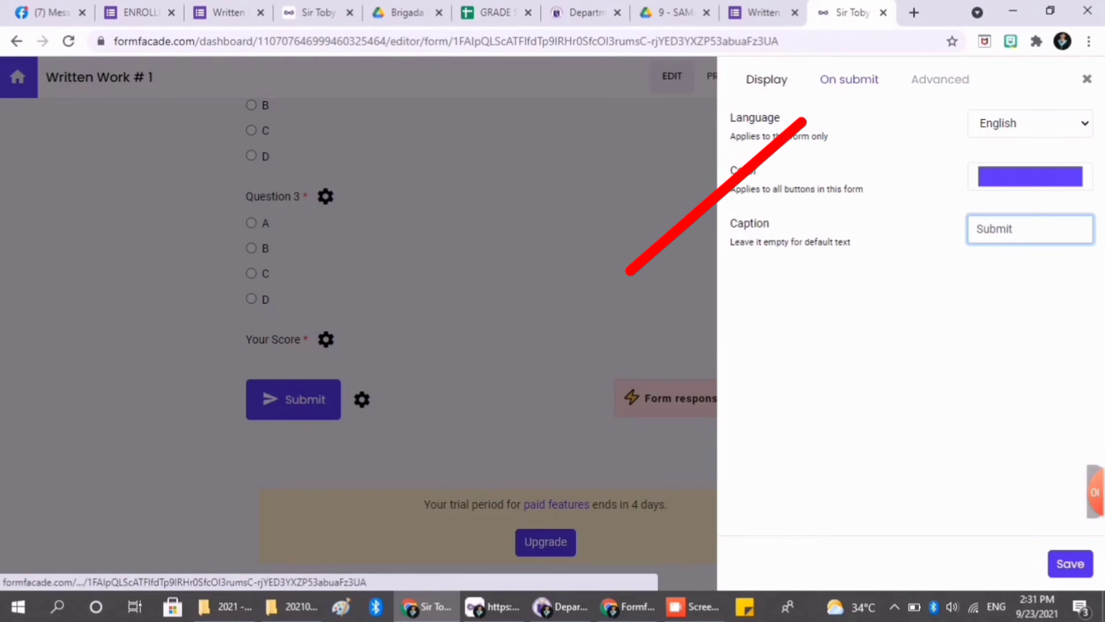
{"action": "left_click", "coordinate": [849, 80]}
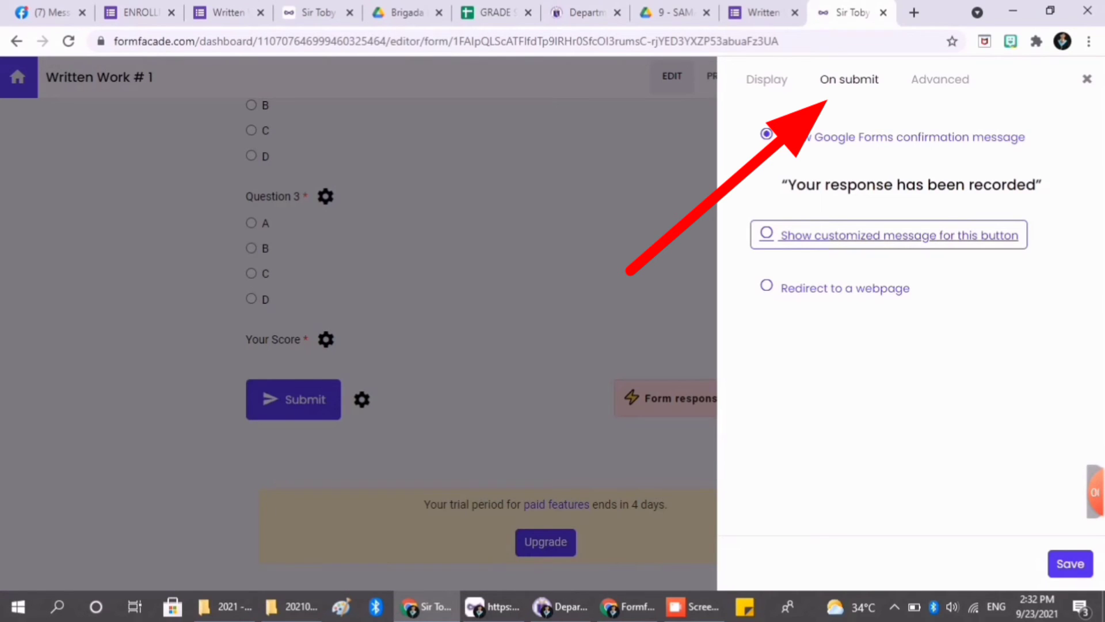
{"action": "left_click", "coordinate": [898, 235]}
{"action": "left_click", "coordinate": [898, 291]}
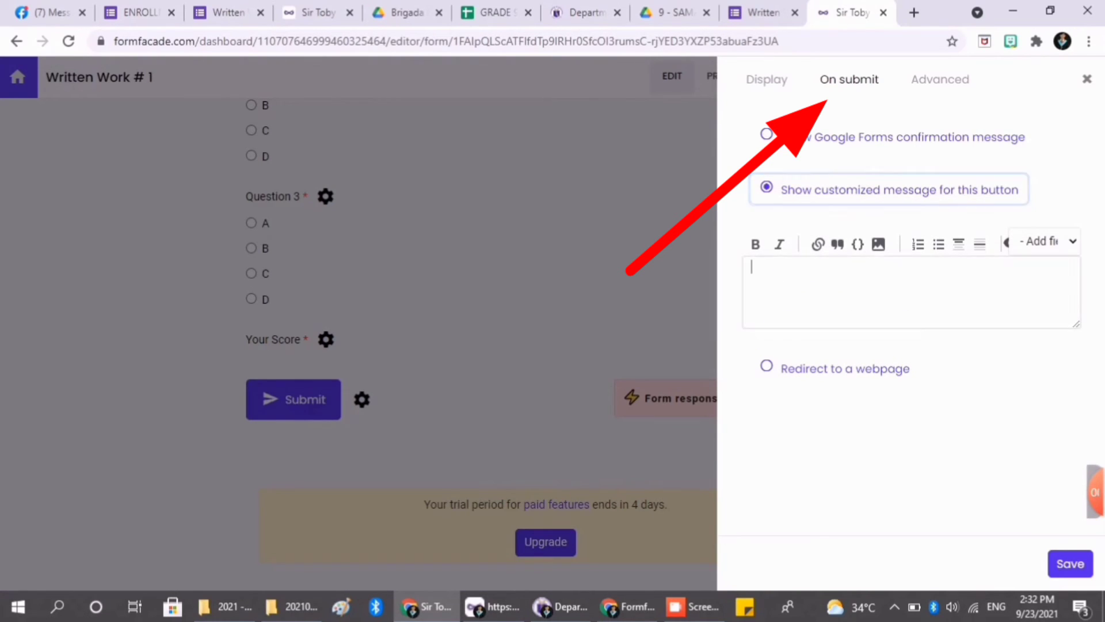
- Write "Your Score is" as the customized message and insert the Your Score field on the following line
{"action": "type", "text": "Your Score i"}
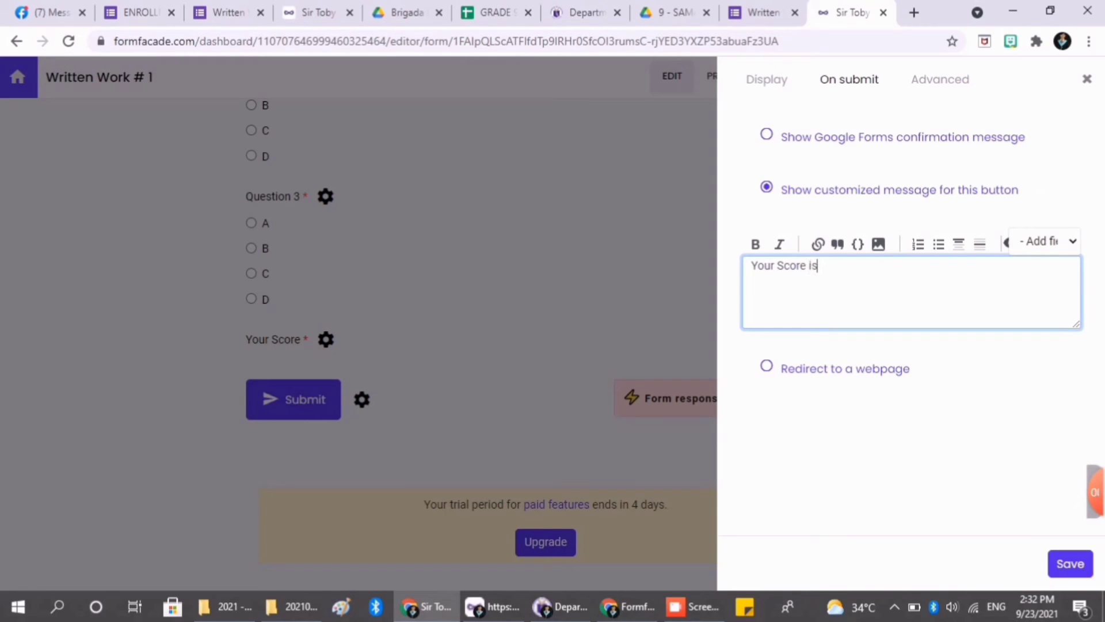
{"action": "type", "text": "s"}
{"action": "key", "text": "Return"}
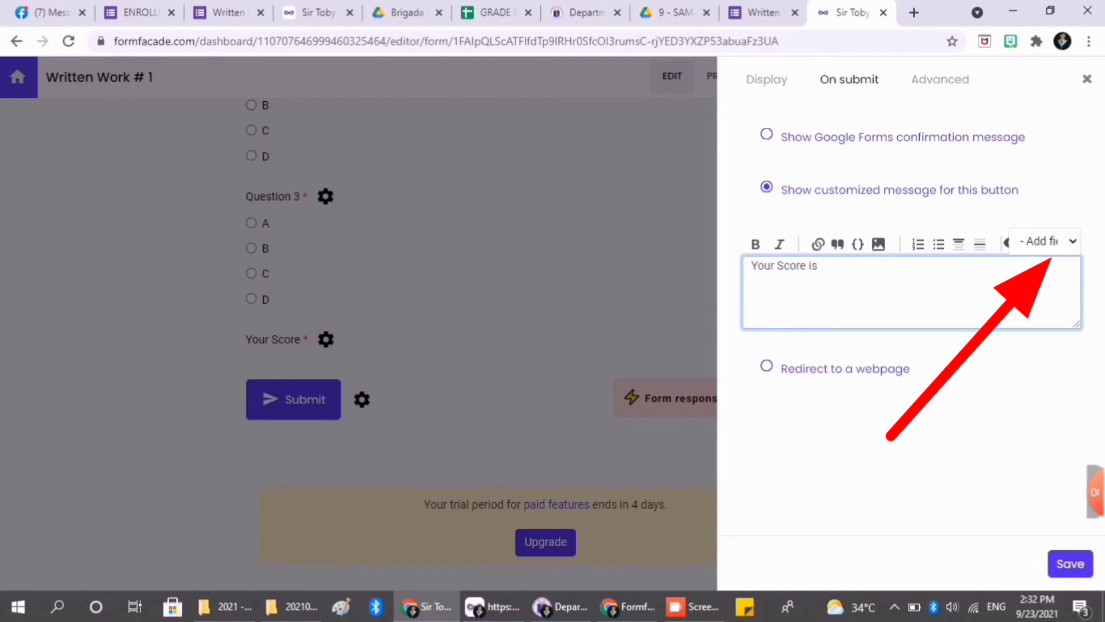
{"action": "left_click", "coordinate": [1045, 242]}
{"action": "key", "text": "Down"}
{"action": "key", "text": "Down"}
{"action": "key", "text": "Down"}
{"action": "key", "text": "Down"}
{"action": "key", "text": "Down"}
{"action": "key", "text": "Down"}
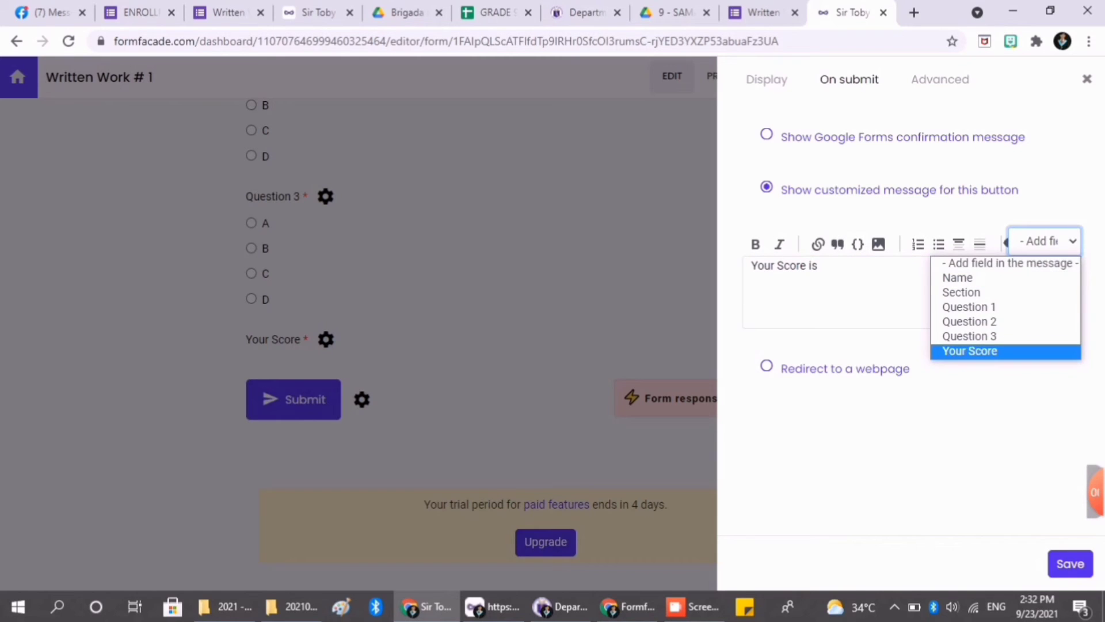
{"action": "key", "text": "Return"}
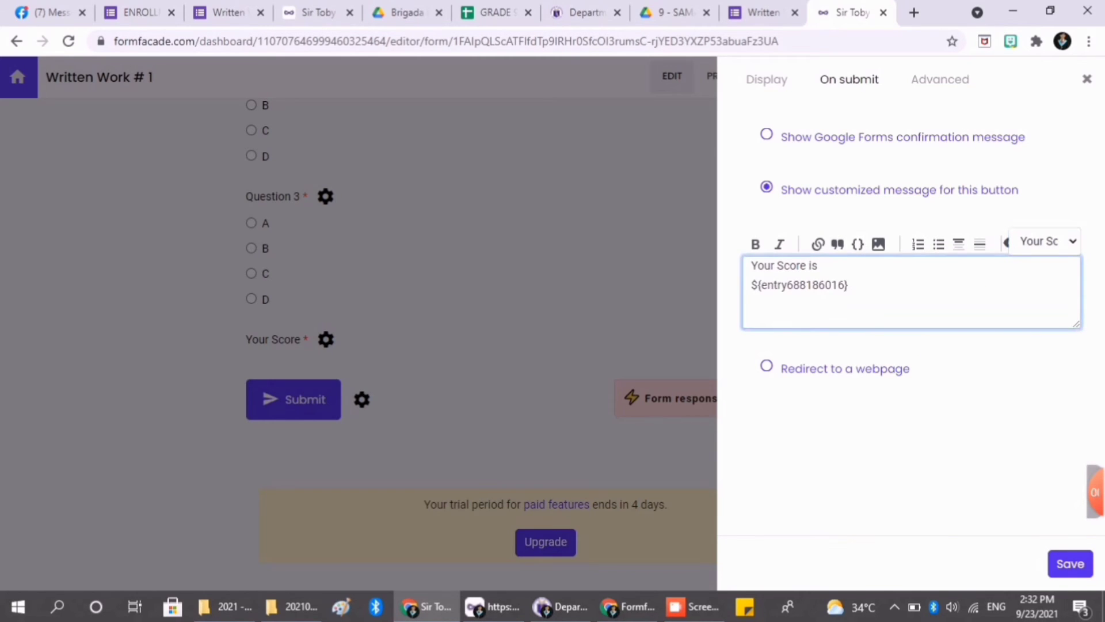
- Add "Congratulations!!!" below the score field after a blank line and save the button settings
{"action": "key", "text": "Return"}
{"action": "key", "text": "Return"}
{"action": "type", "text": "Congra"}
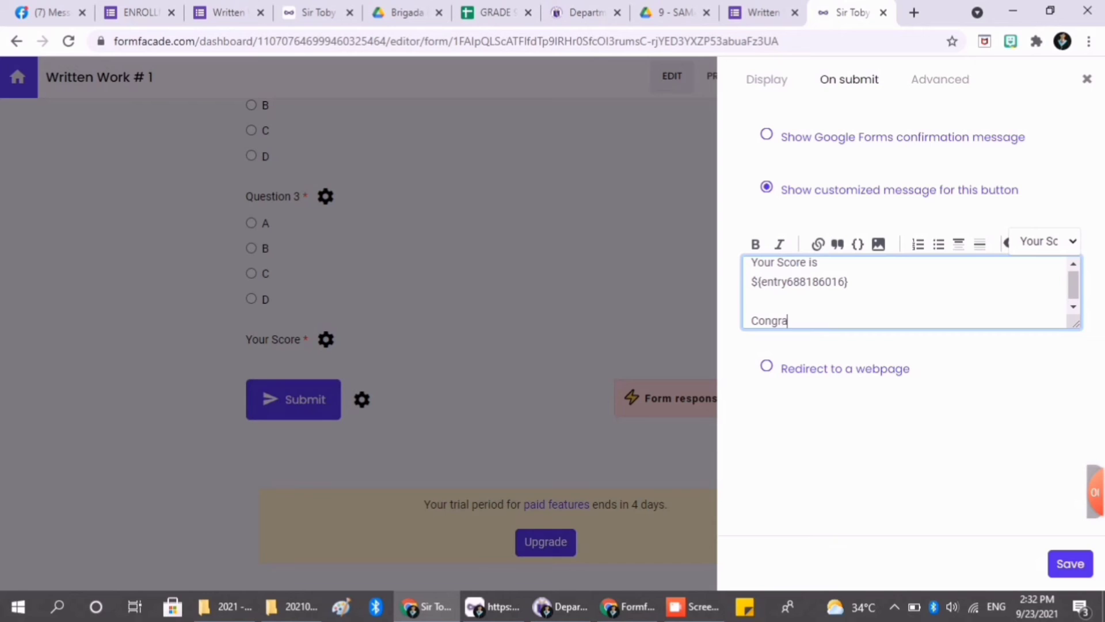
{"action": "type", "text": "tulations!!!"}
{"action": "left_click", "coordinate": [1070, 563]}
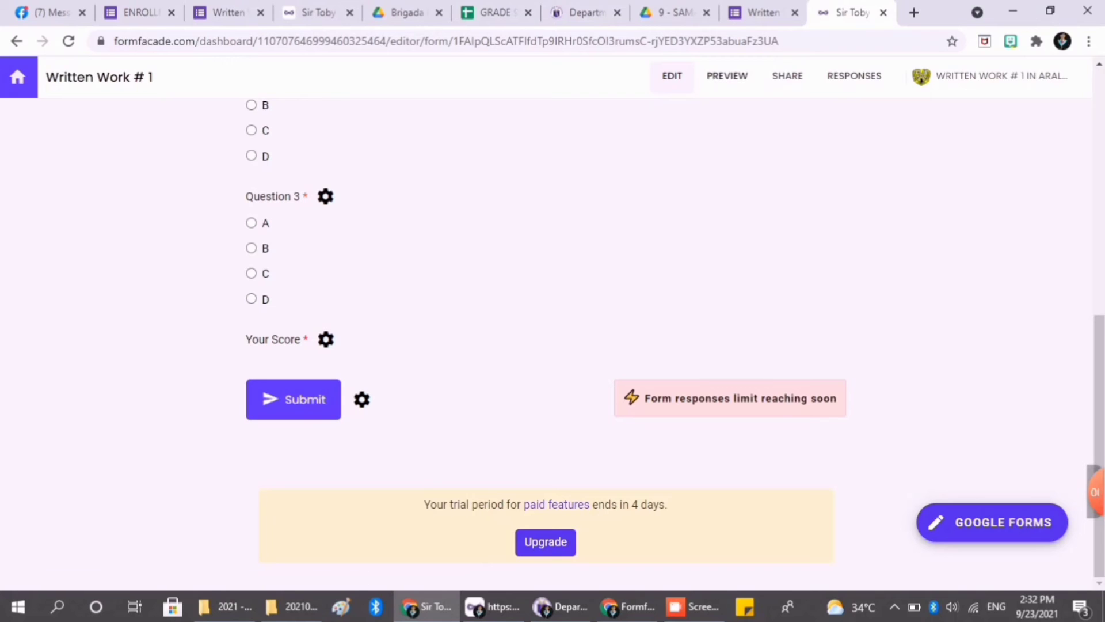
- Open the form's preview and view its questions
{"action": "left_click", "coordinate": [727, 76]}
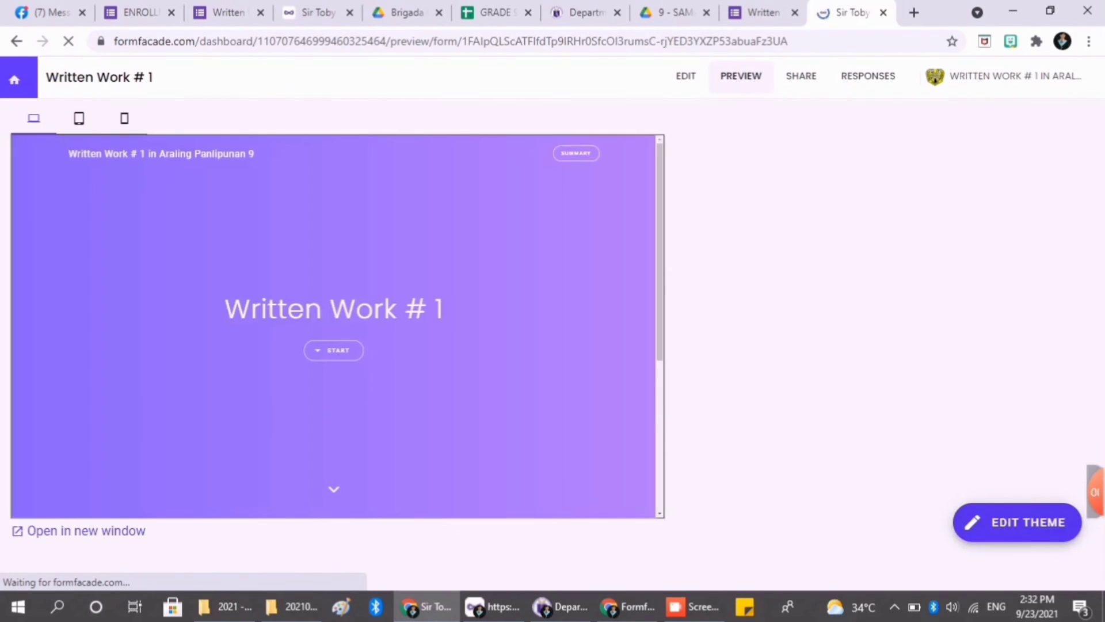
{"action": "scroll", "coordinate": [338, 326], "scroll_direction": "up", "scroll_amount": 1}
{"action": "scroll", "coordinate": [338, 327], "scroll_direction": "down", "scroll_amount": 1}
{"action": "scroll", "coordinate": [337, 326], "scroll_direction": "down", "scroll_amount": 2}
{"action": "scroll", "coordinate": [338, 326], "scroll_direction": "down", "scroll_amount": 4}
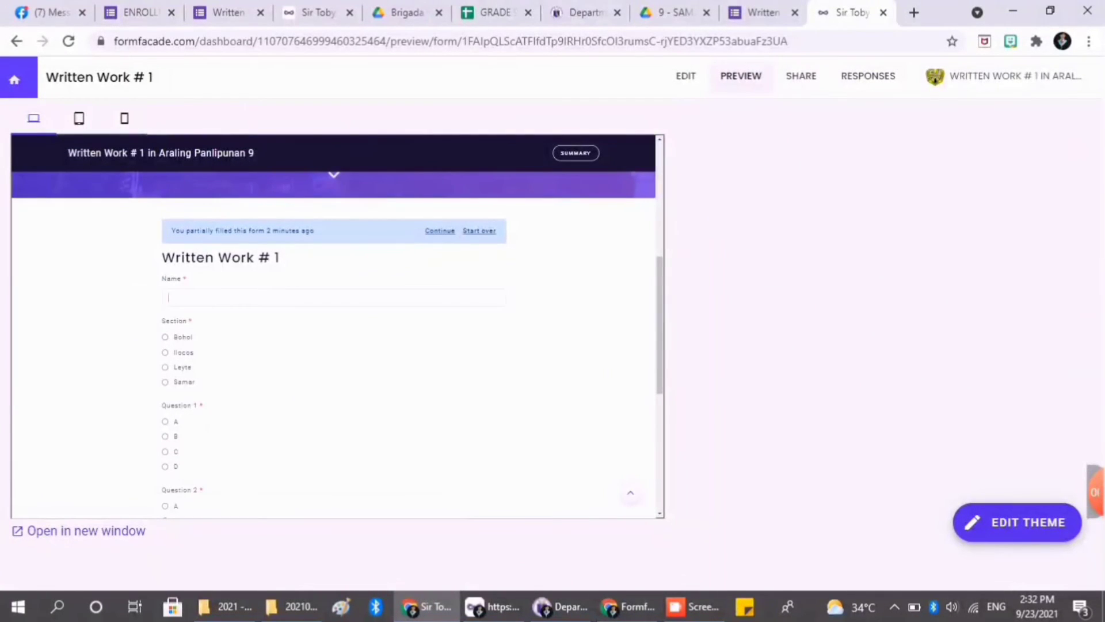
- Fill in the respondent's name in the previewed form and choose Samar as the section
{"action": "type", "text": "TOBY"}
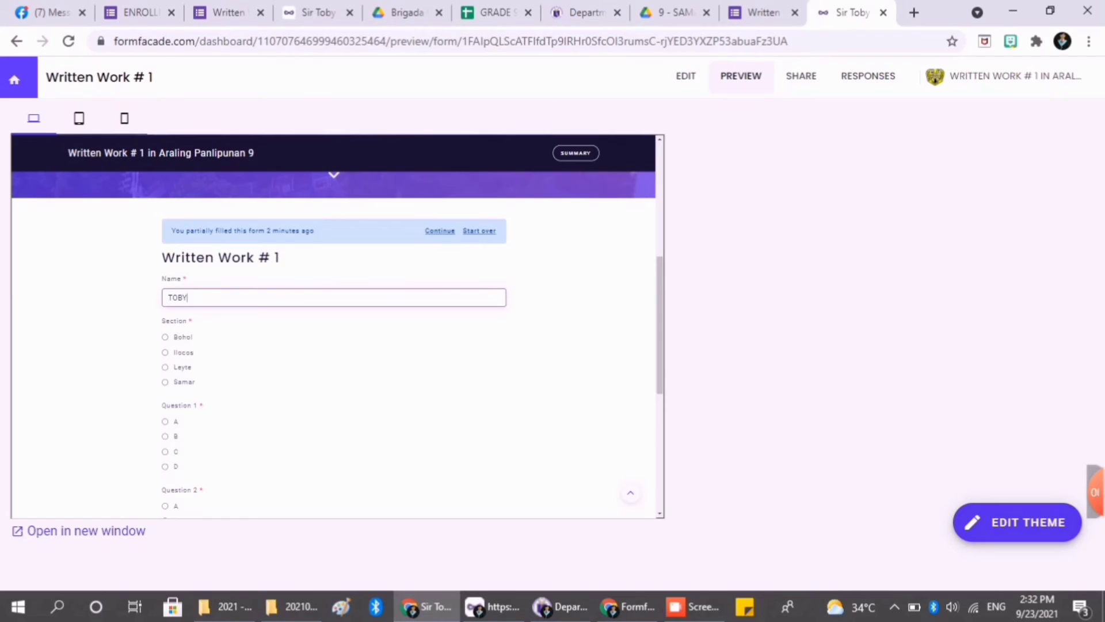
{"action": "type", "text": " TOBY"}
{"action": "key", "text": "Return"}
{"action": "left_click", "coordinate": [166, 382]}
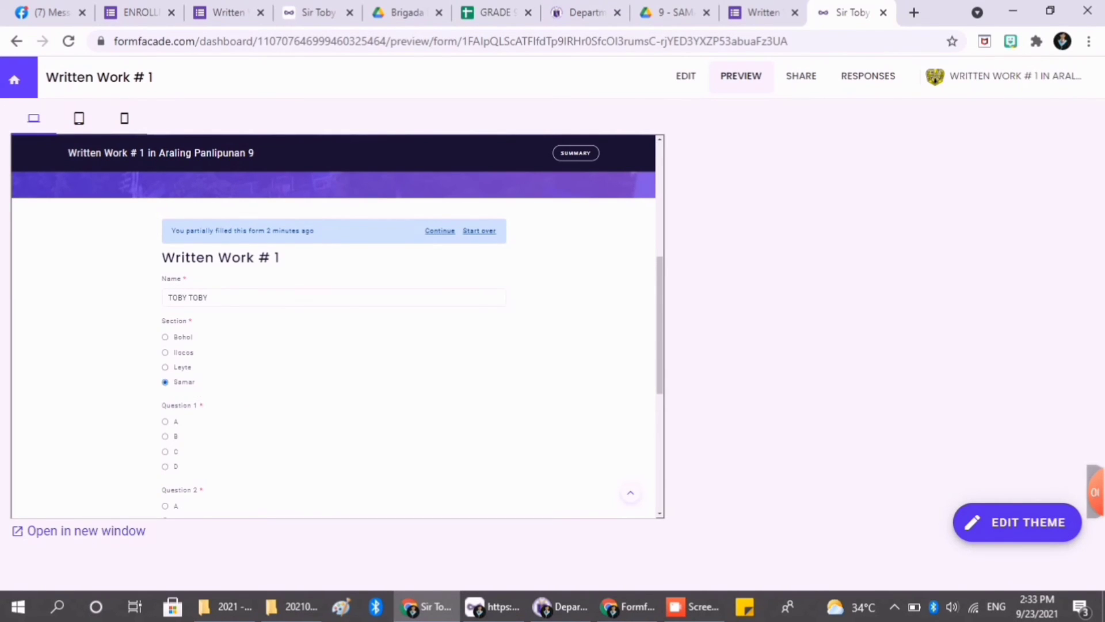
- Answer Question 1 with B, Question 2 with C and Question 3 with A, and submit the form
{"action": "scroll", "coordinate": [166, 382], "scroll_direction": "down", "scroll_amount": 1}
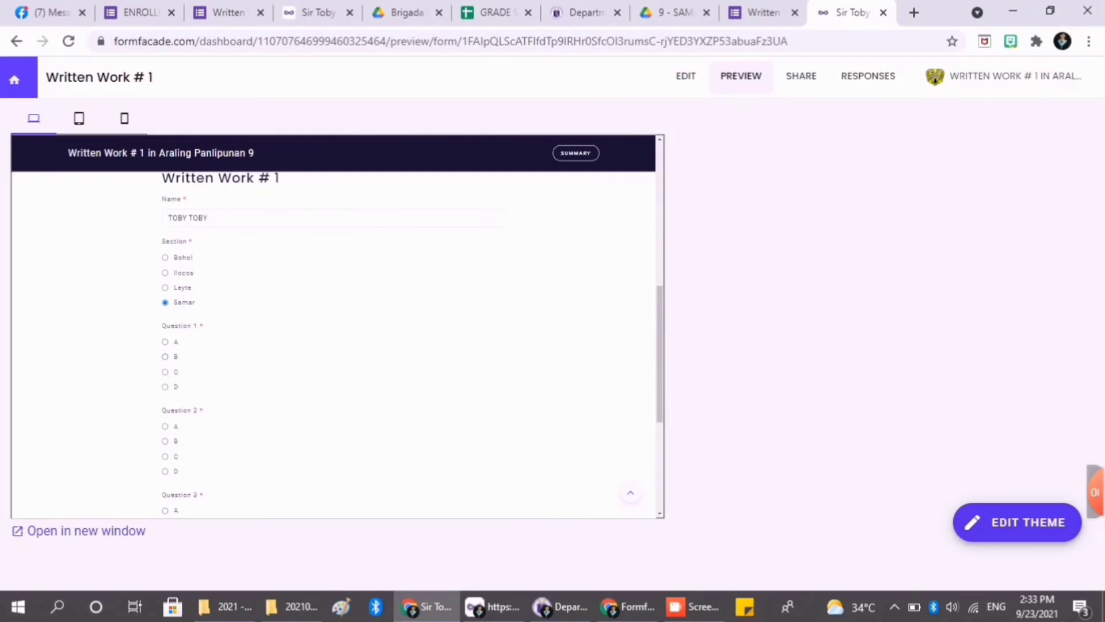
{"action": "scroll", "coordinate": [334, 346], "scroll_direction": "down", "scroll_amount": 1}
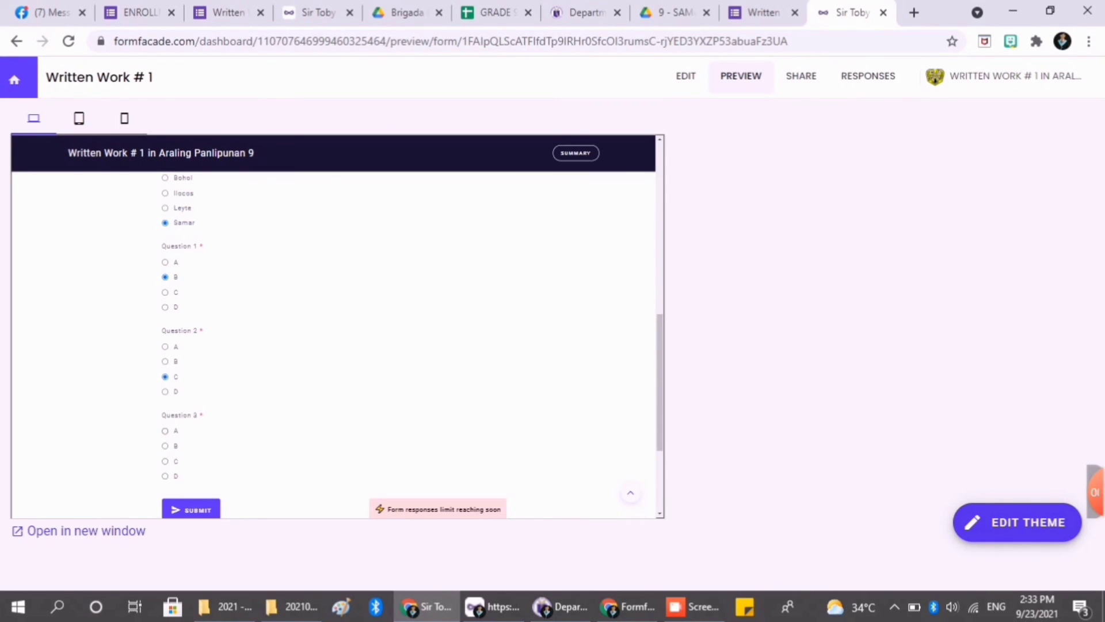
{"action": "scroll", "coordinate": [334, 346], "scroll_direction": "down", "scroll_amount": 1}
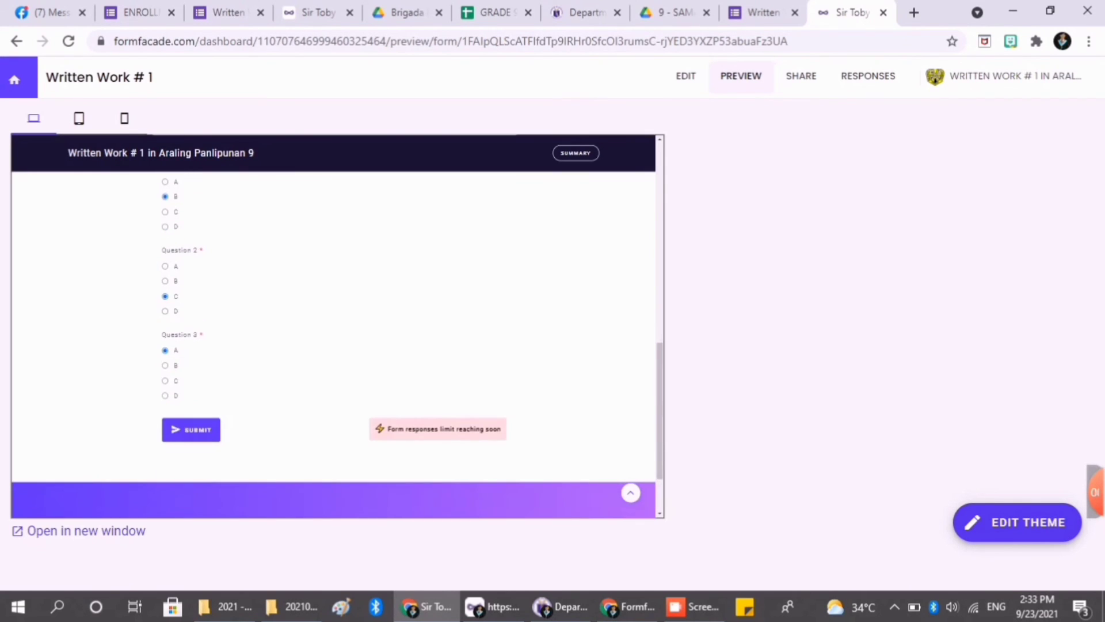
{"action": "left_click", "coordinate": [192, 426]}
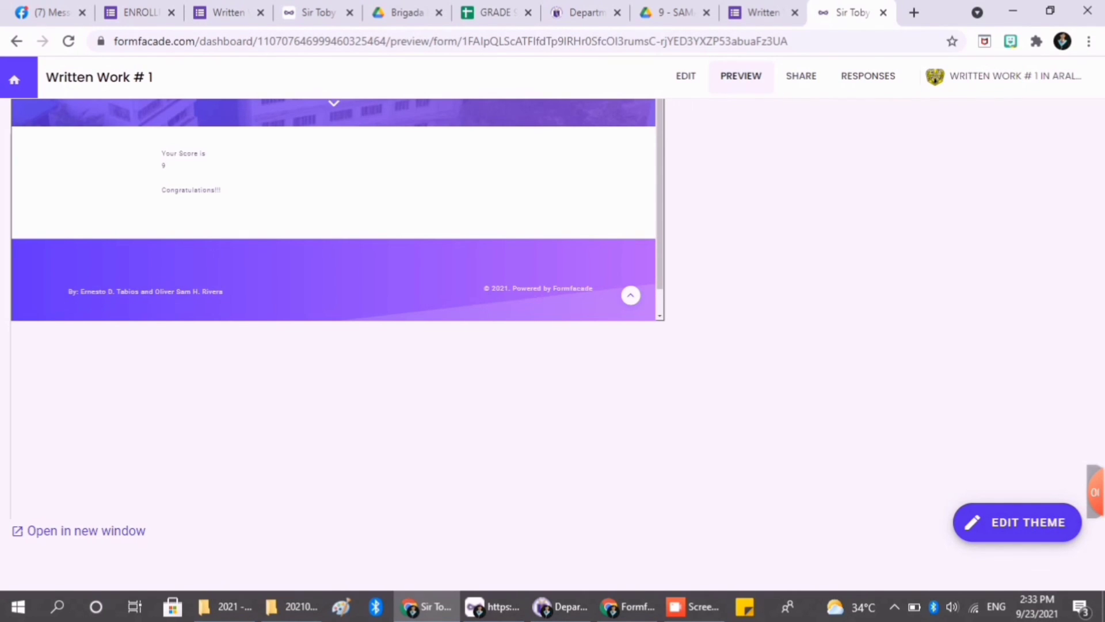
- Configure the responses table's Respondent column to take name from Section, email from Name and phone from Your Score, and save
{"action": "left_click", "coordinate": [868, 76]}
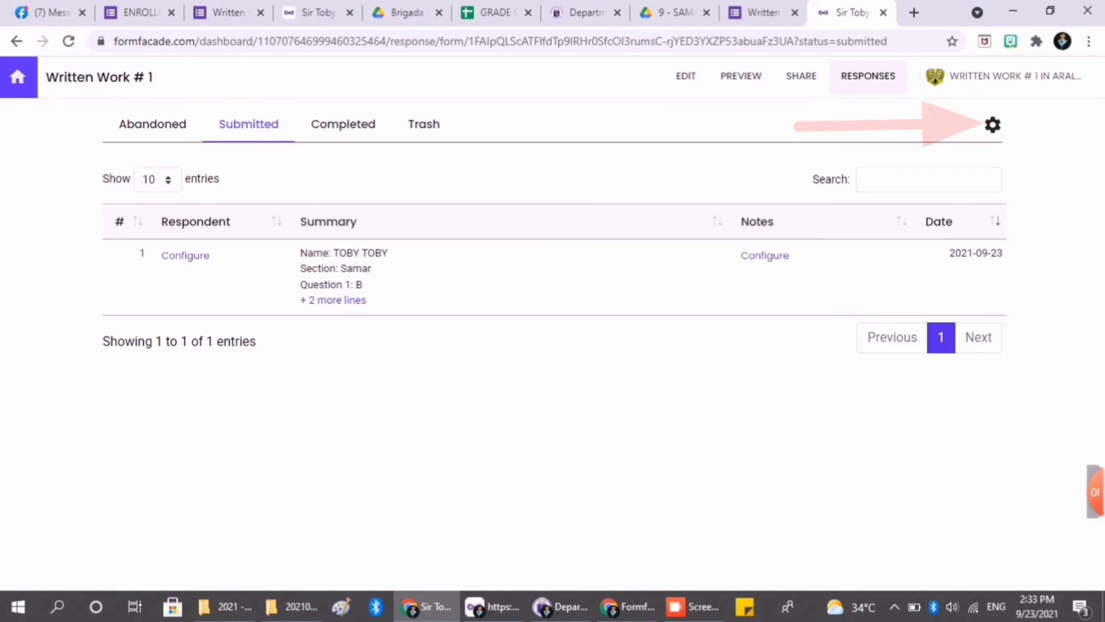
{"action": "left_click", "coordinate": [993, 125]}
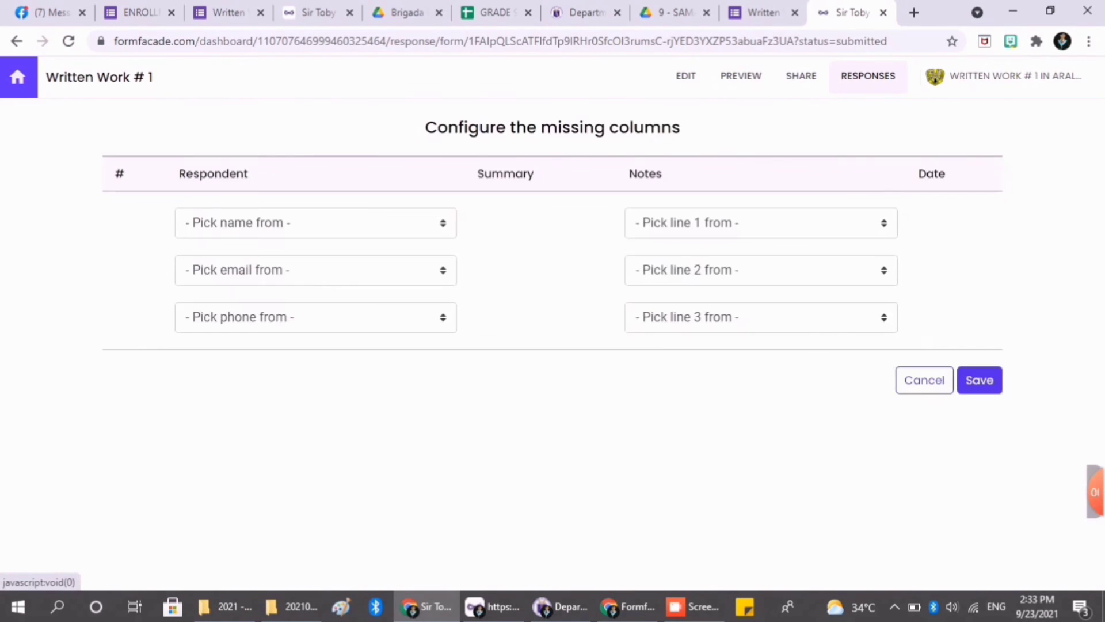
{"action": "left_click", "coordinate": [316, 223]}
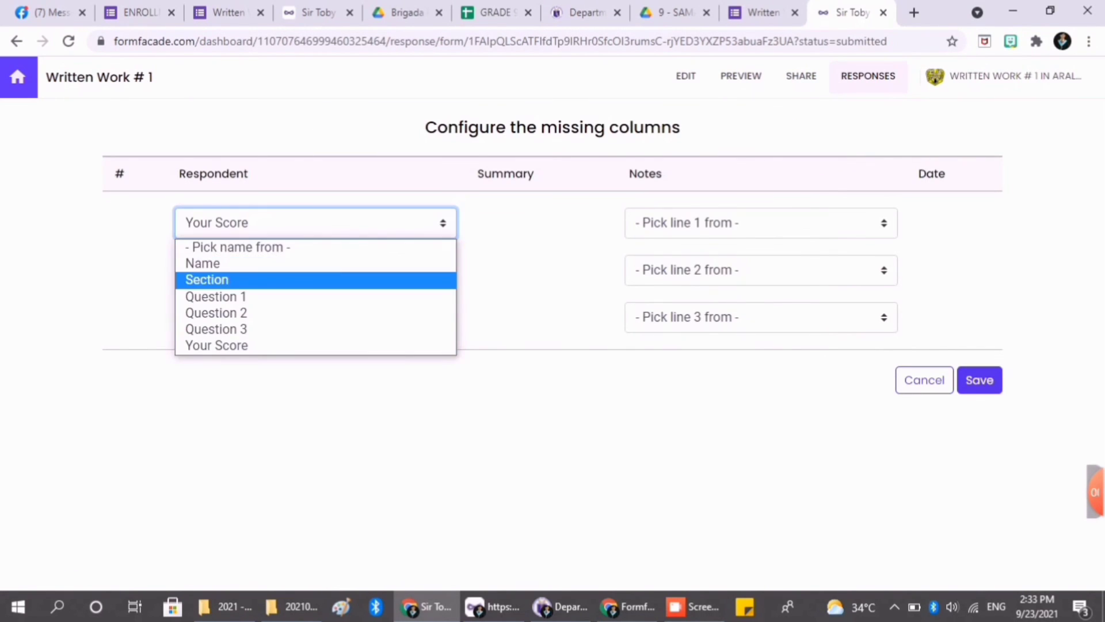
{"action": "left_click", "coordinate": [277, 280]}
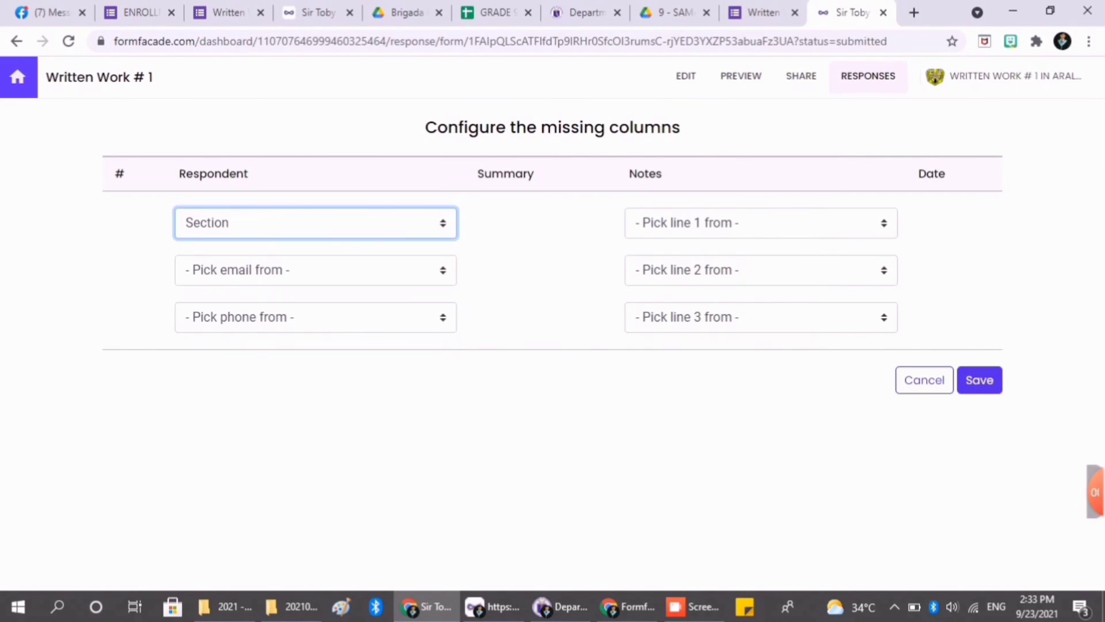
{"action": "left_click", "coordinate": [316, 270]}
{"action": "left_click", "coordinate": [219, 311]}
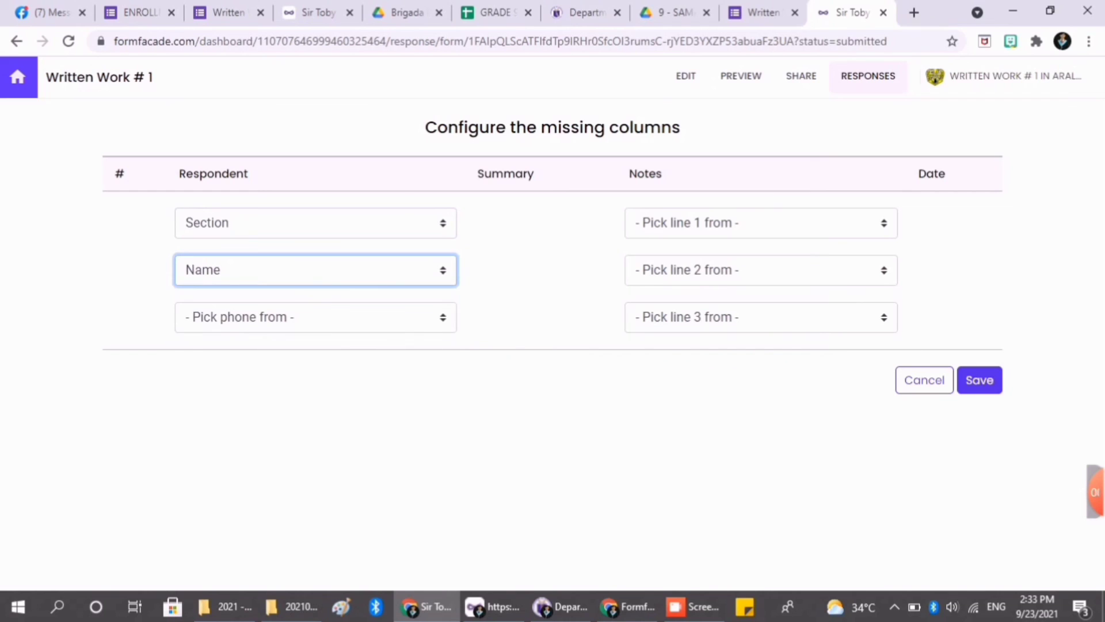
{"action": "left_click", "coordinate": [315, 317]}
{"action": "left_click", "coordinate": [216, 439]}
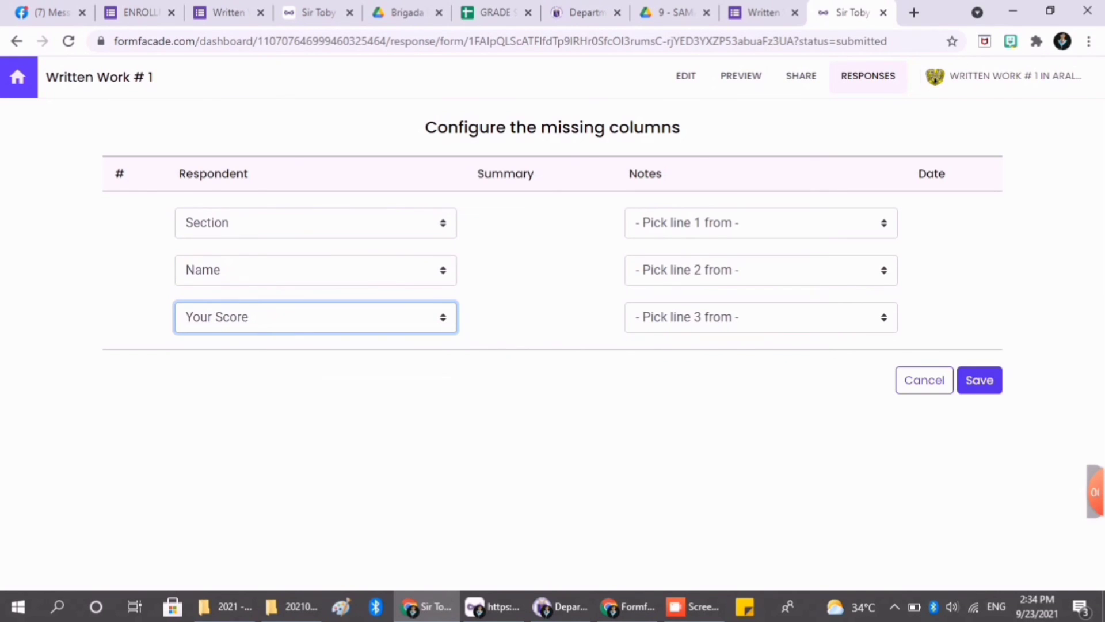
{"action": "left_click", "coordinate": [979, 379]}
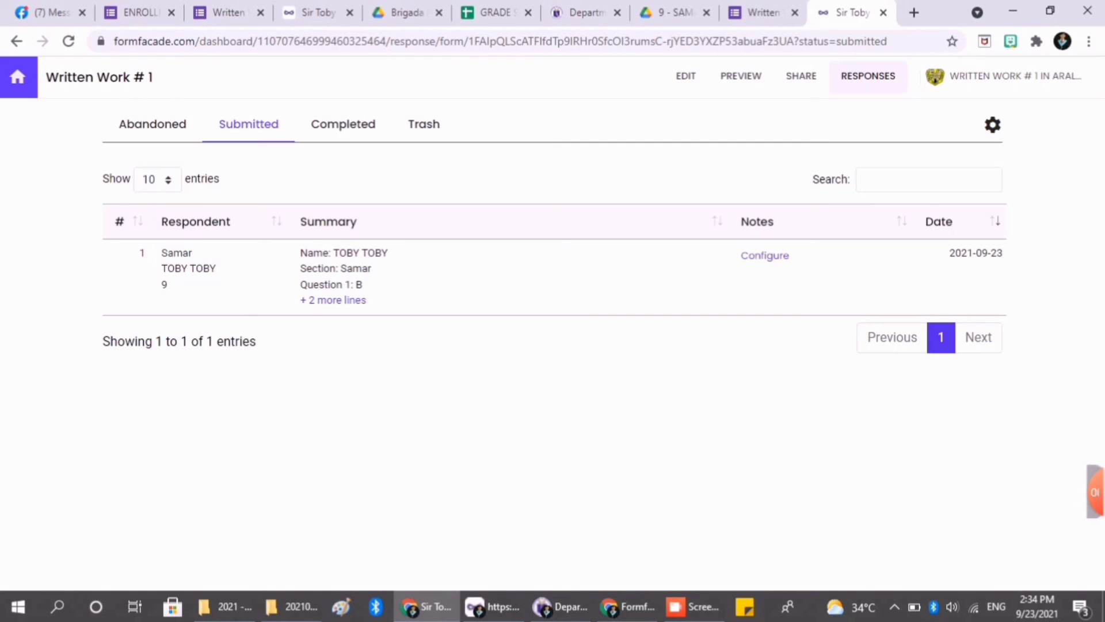
- Set the submitted responses table to show 50 entries per page
{"action": "left_click", "coordinate": [157, 179]}
{"action": "left_click", "coordinate": [150, 229]}
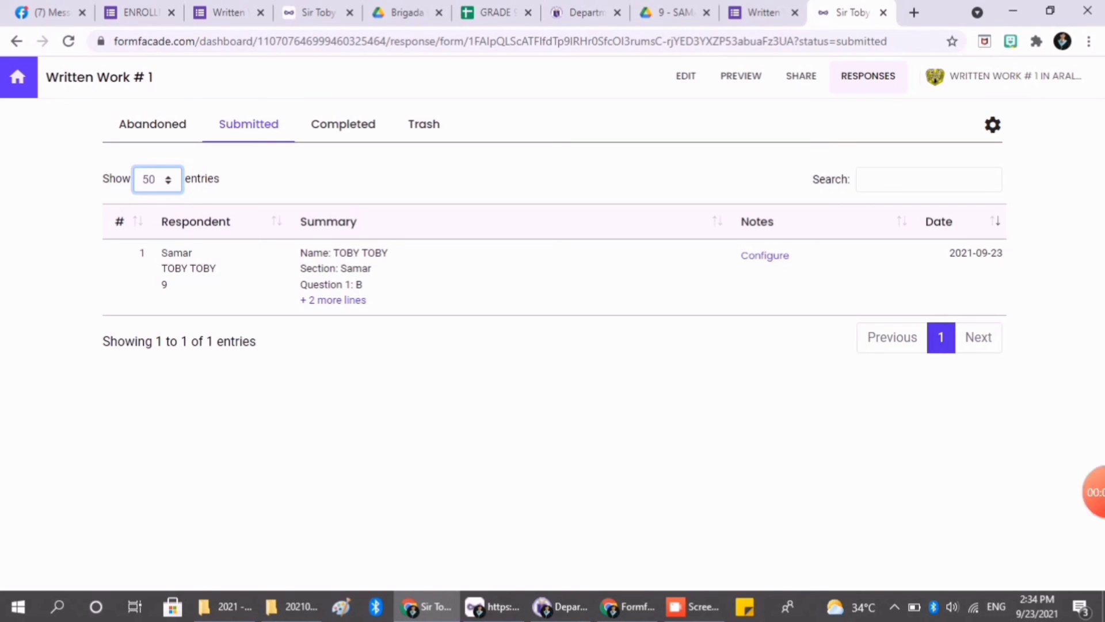
{"action": "mouse_move", "coordinate": [1095, 492]}
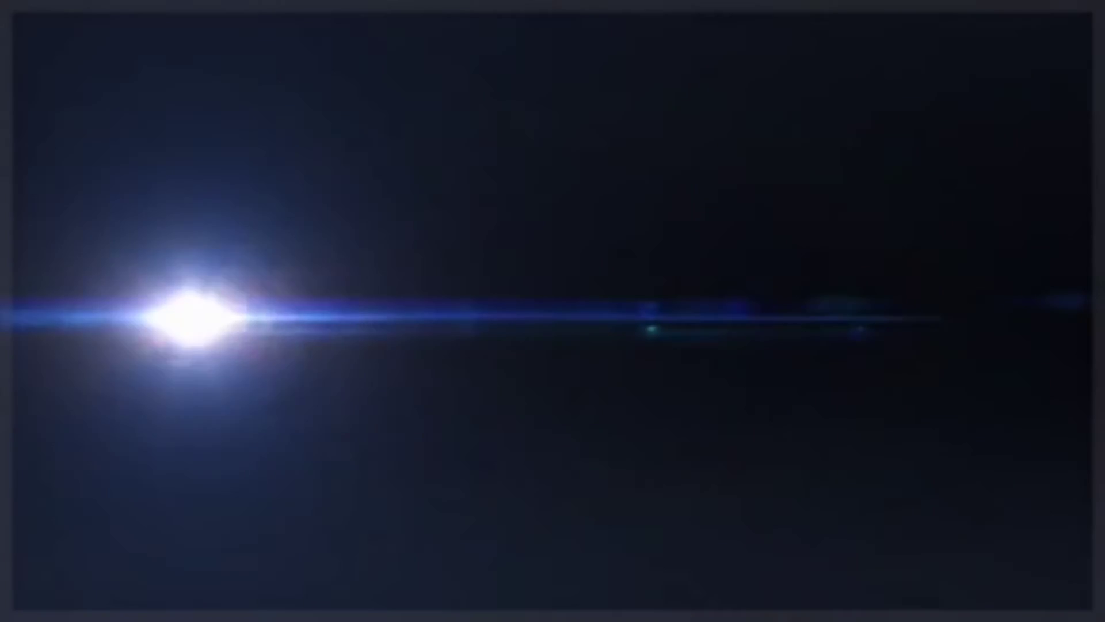